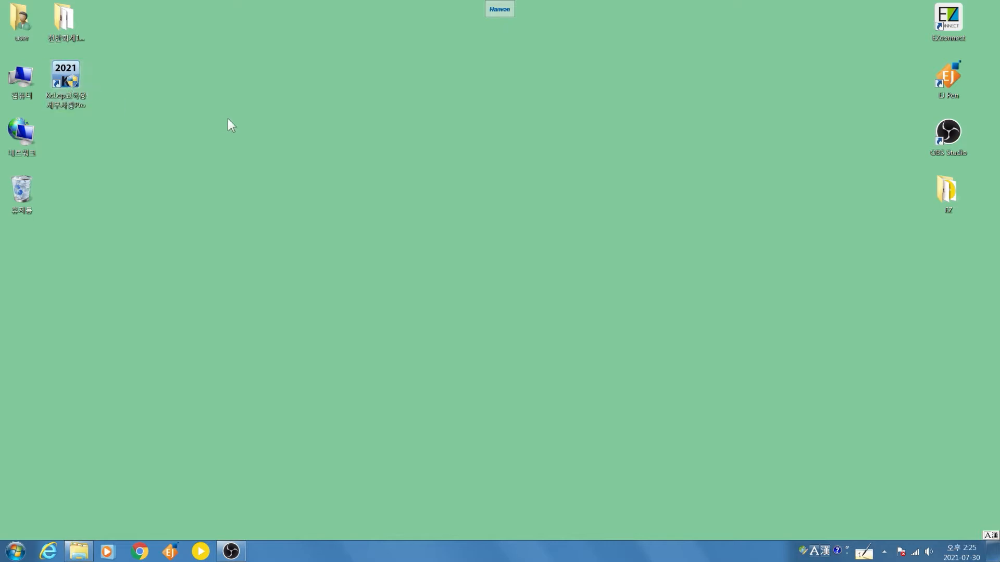
Launch the KcLep accounting program and choose the company (주)미래 to log in with.
{"action": "double_click", "coordinate": [66, 82]}
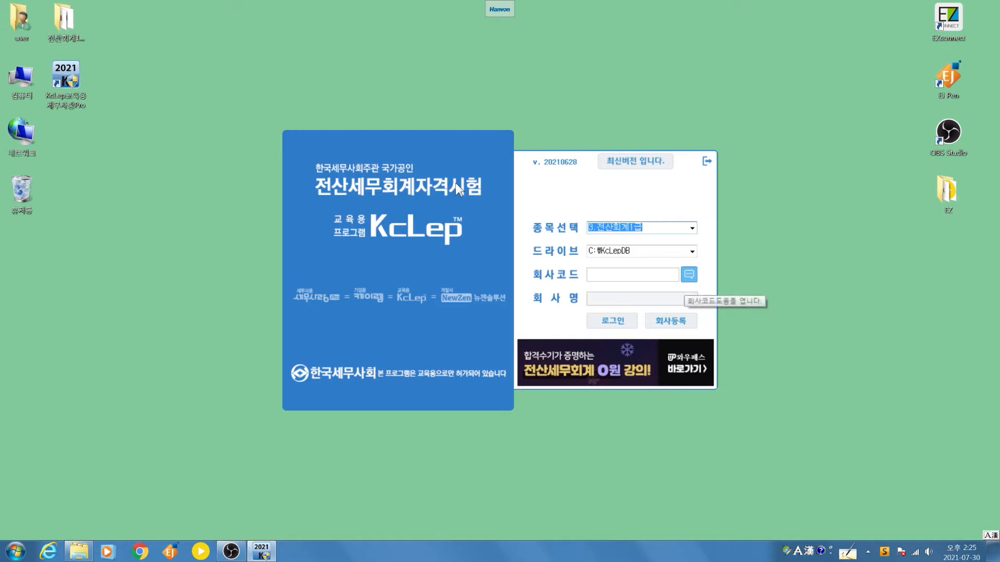
{"action": "left_click", "coordinate": [689, 275]}
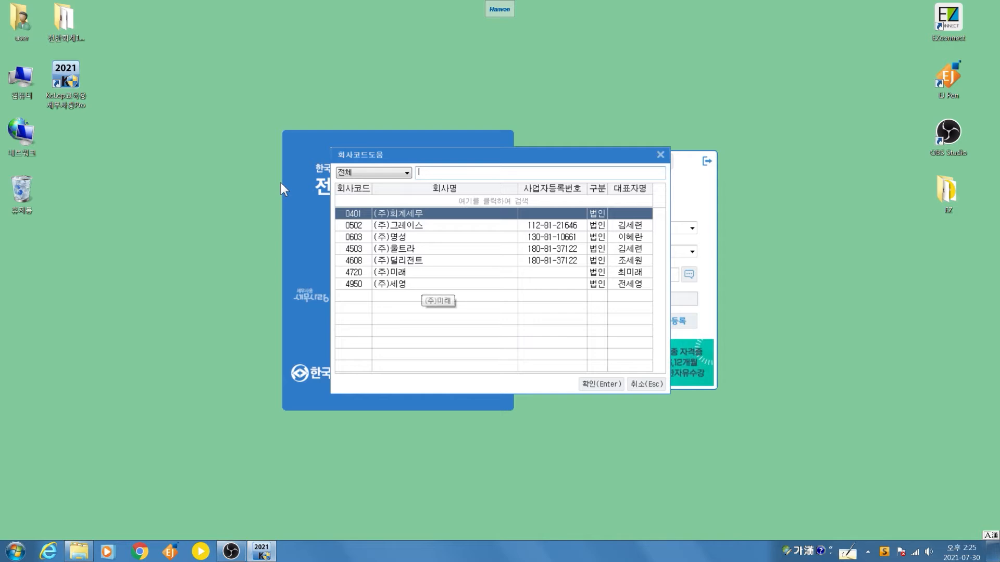
{"action": "left_click", "coordinate": [421, 273]}
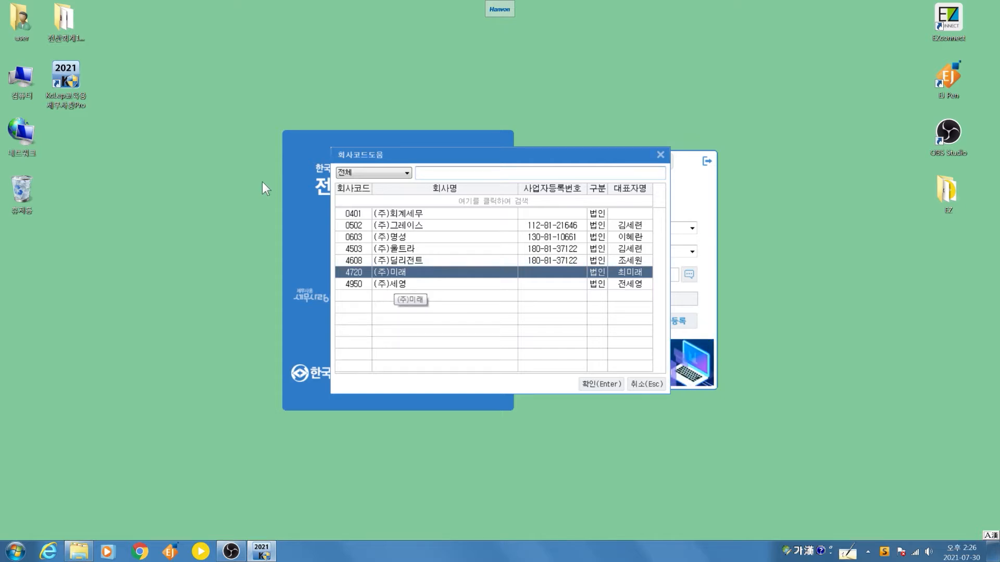
{"action": "key", "text": "Return"}
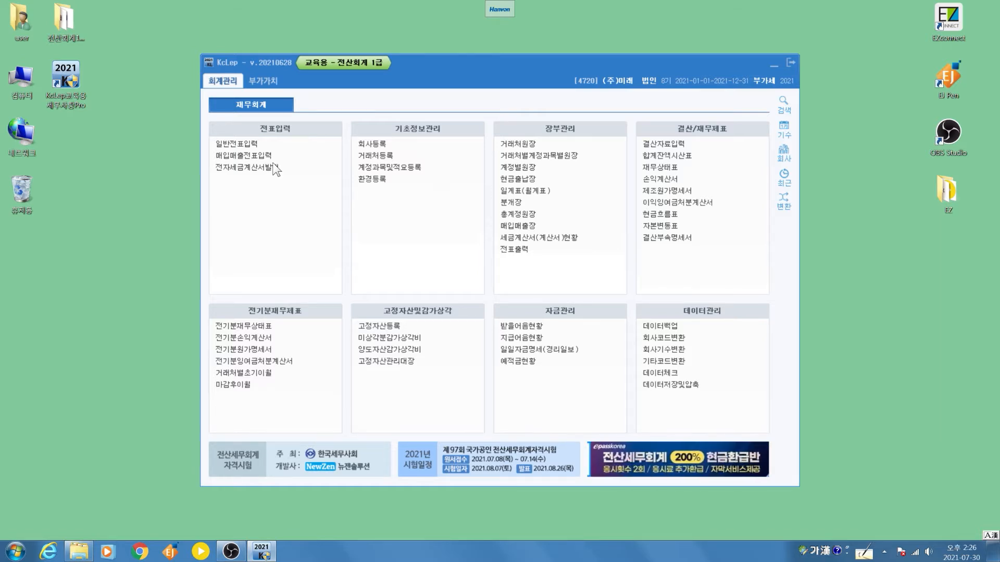
Open general voucher entry (일반전표입력) from the voucher input functions.
{"action": "left_click", "coordinate": [235, 167]}
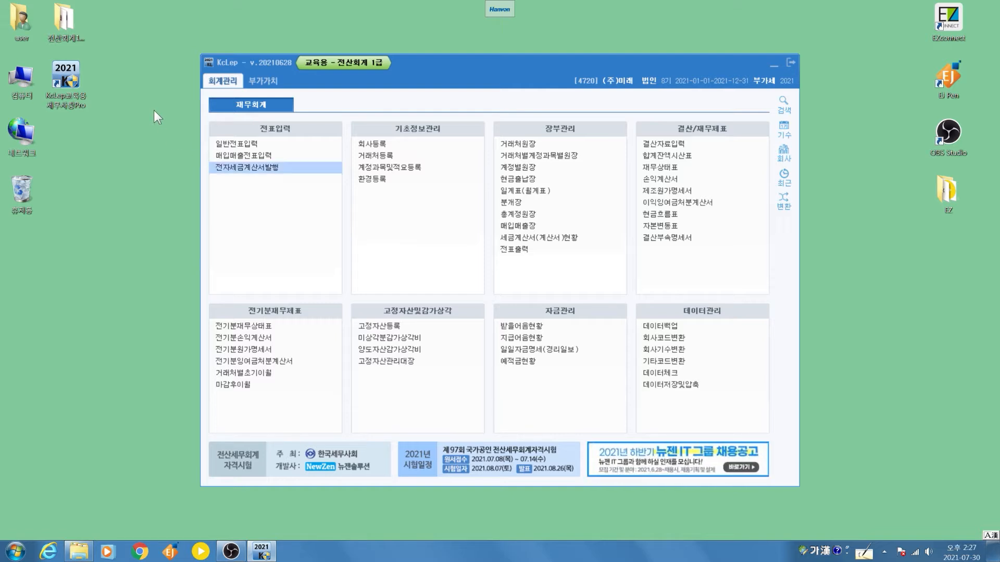
{"action": "key", "text": "Up"}
{"action": "key", "text": "Up"}
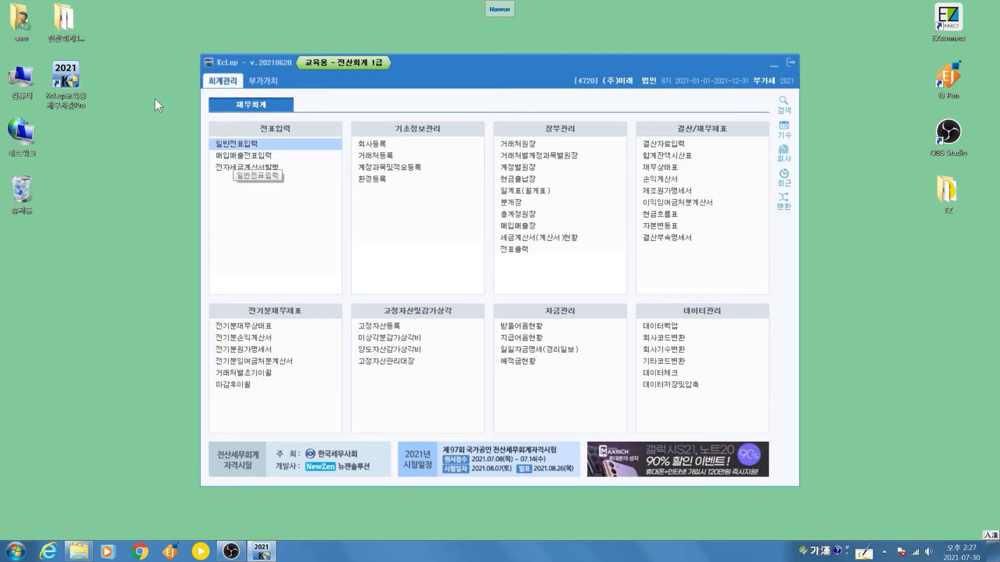
{"action": "key", "text": "Down"}
{"action": "key", "text": "Up"}
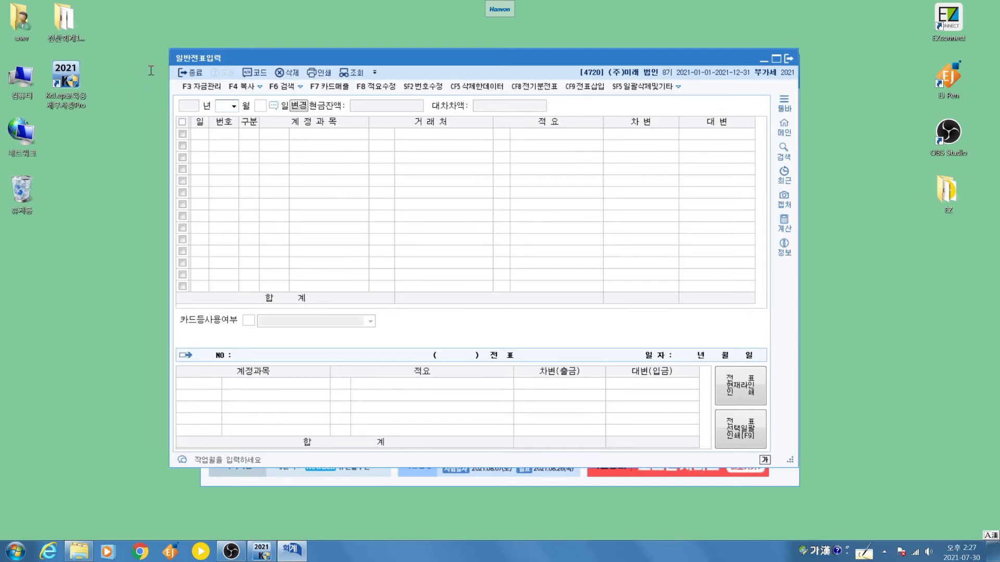
Set the voucher entry date to month 12, day 31.
{"action": "type", "text": "12"}
{"action": "key", "text": "Return"}
{"action": "type", "text": "3"}
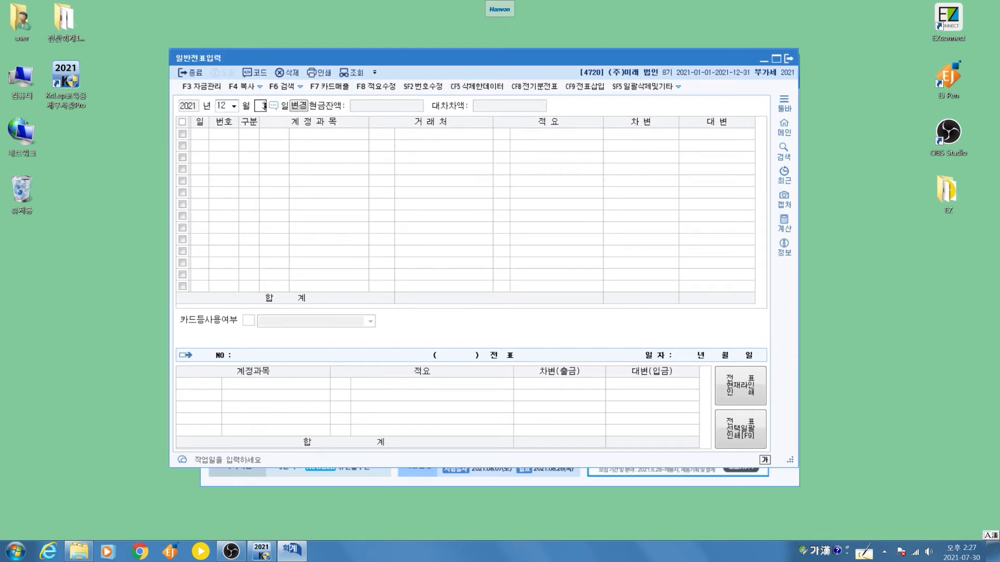
{"action": "type", "text": "1"}
{"action": "key", "text": "Return"}
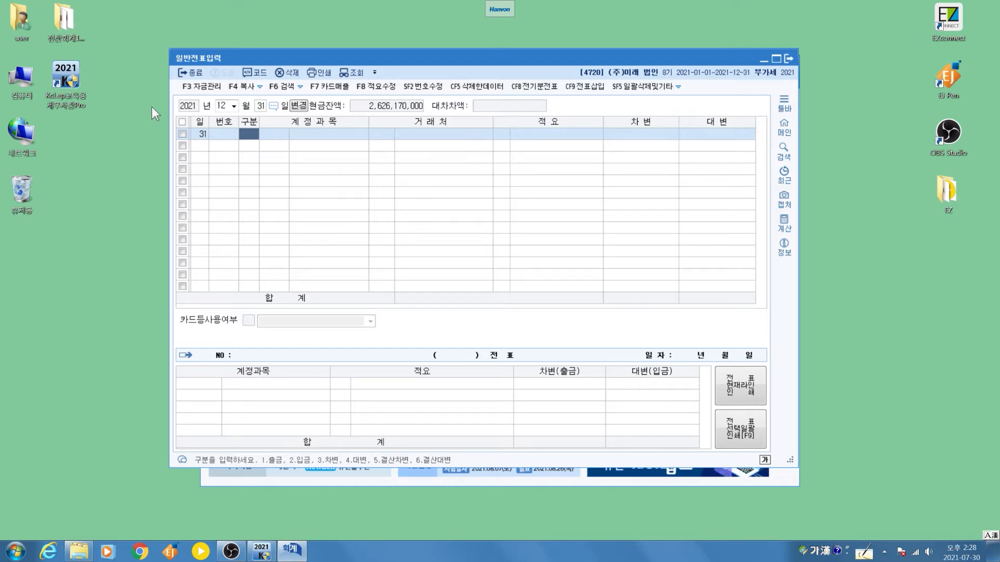
Enter a debit line for 미수수익 with an amount of 300,000, leaving customer and description blank.
{"action": "type", "text": "3"}
{"action": "key", "text": "Return"}
{"action": "type", "text": "미수수"}
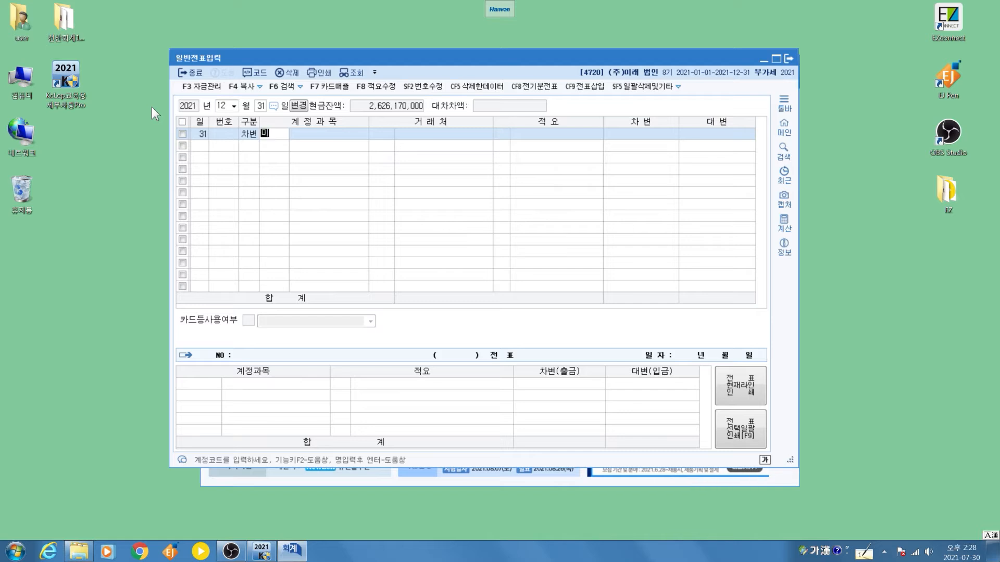
{"action": "key", "text": "Return"}
{"action": "key", "text": "Return"}
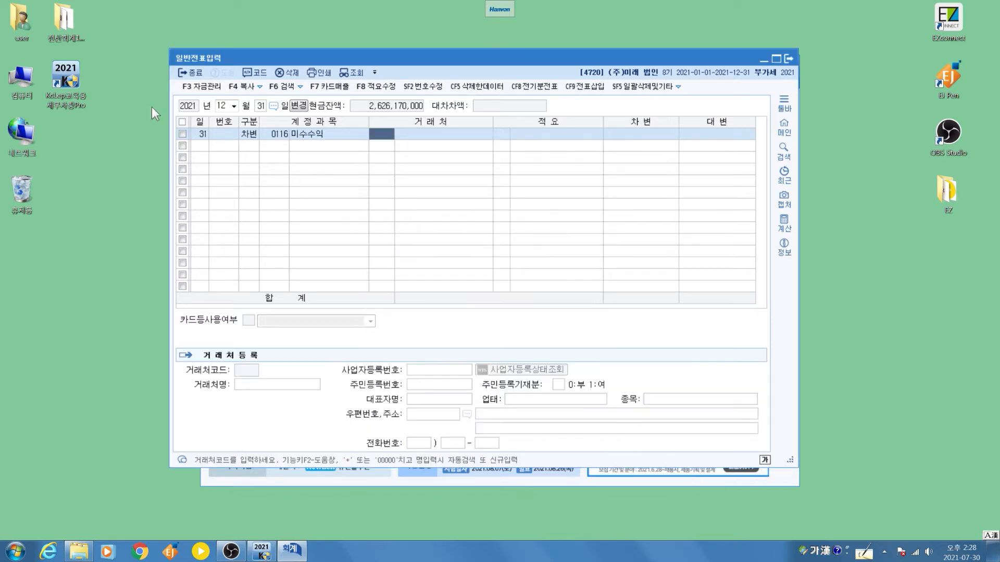
{"action": "key", "text": "Return"}
{"action": "key", "text": "Return"}
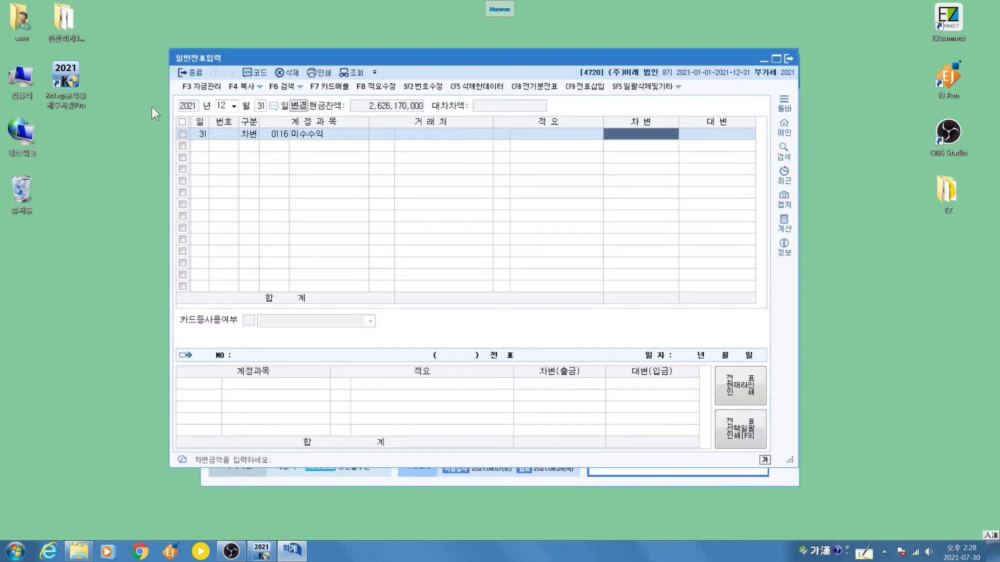
{"action": "type", "text": "3000000"}
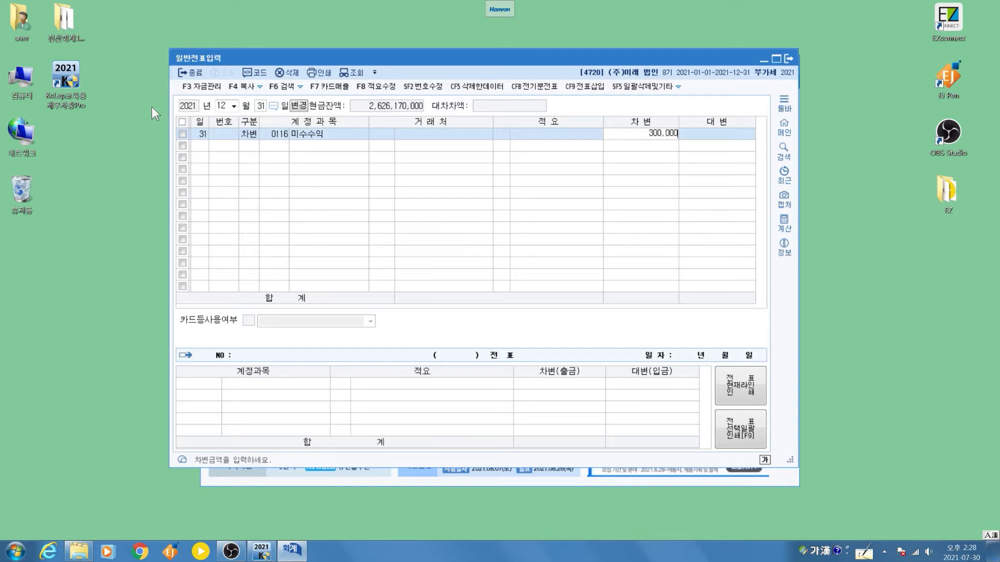
{"action": "key", "text": "Return"}
Add the matching credit line for 이자수익 (0901) with an amount of 300,000.
{"action": "type", "text": "4"}
{"action": "key", "text": "Return"}
{"action": "type", "text": "이자수"}
{"action": "key", "text": "Return"}
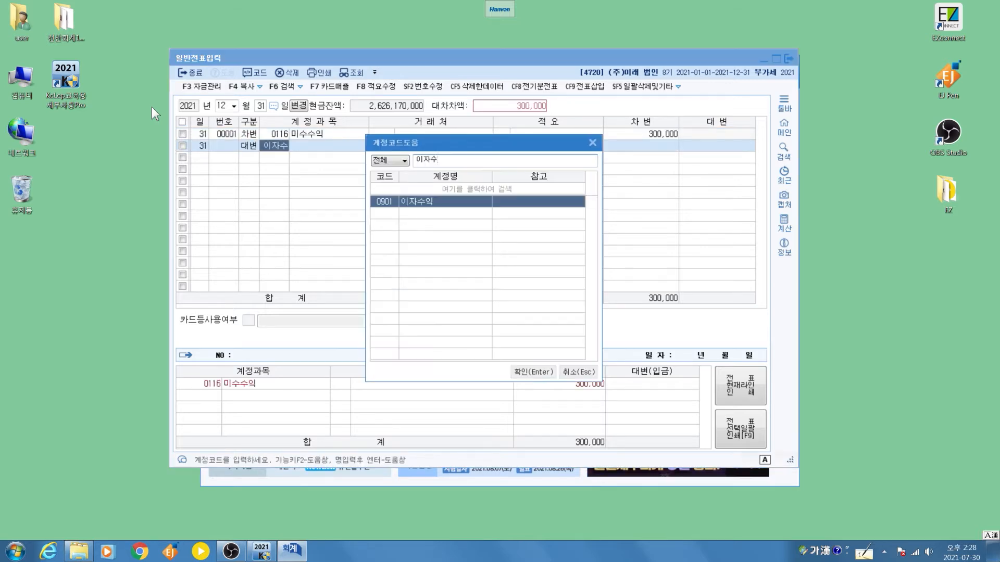
{"action": "key", "text": "Return"}
{"action": "key", "text": "Return"}
{"action": "key", "text": "Return"}
{"action": "key", "text": "Return"}
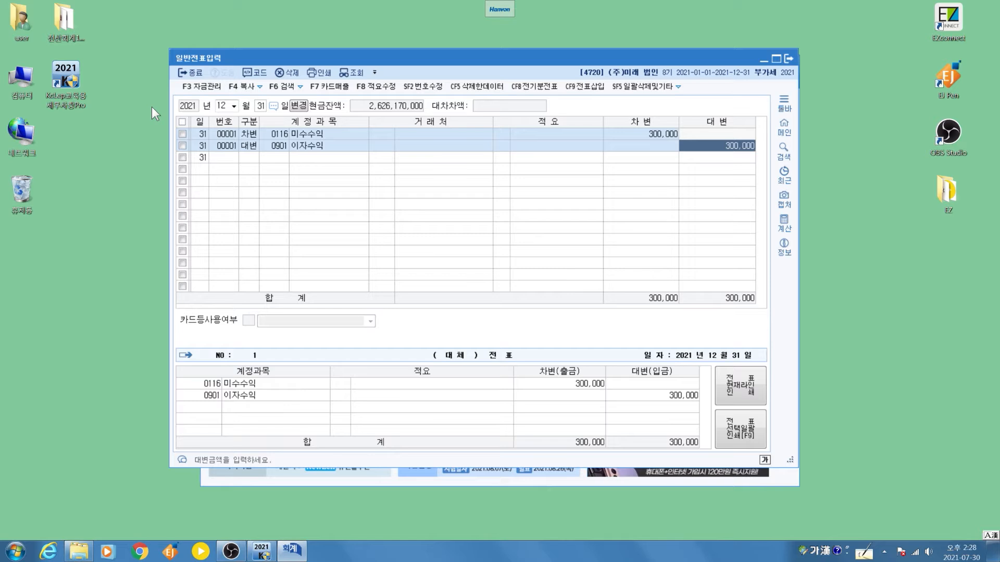
{"action": "key", "text": "Return"}
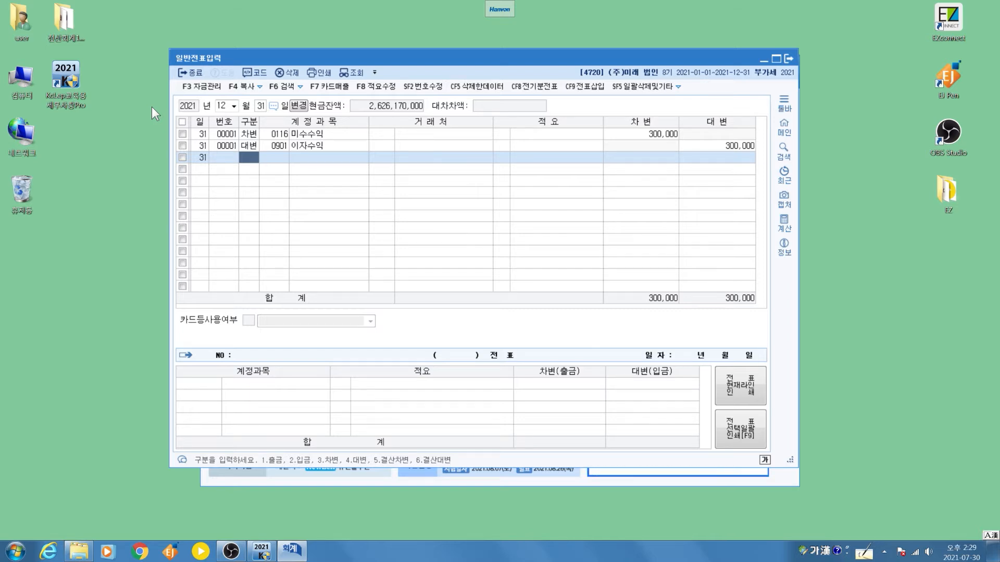
Start a second entry with a debit line for 이자비용 of 2,200,000.
{"action": "type", "text": "3"}
{"action": "type", "text": "이자비"}
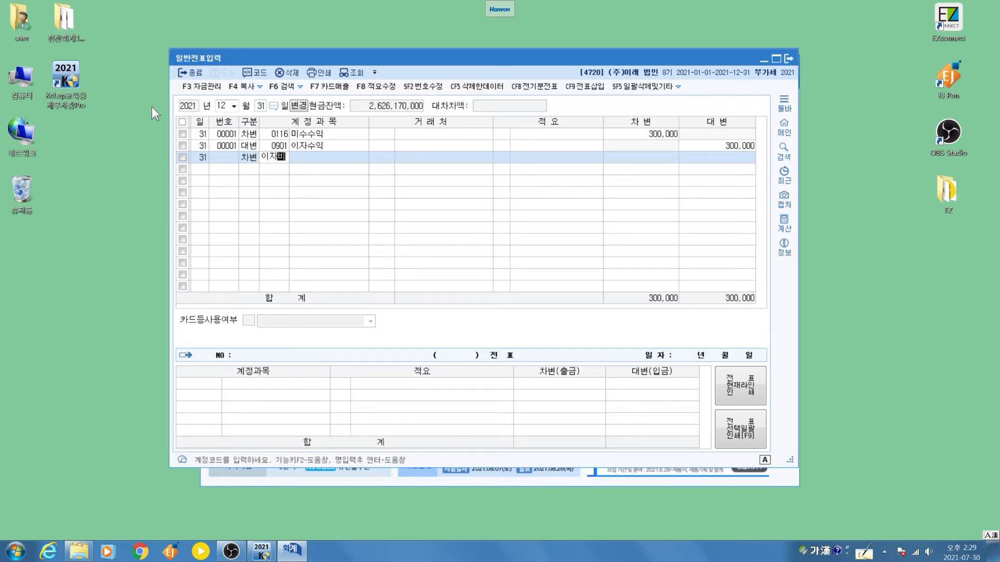
{"action": "key", "text": "Return"}
{"action": "key", "text": "Return"}
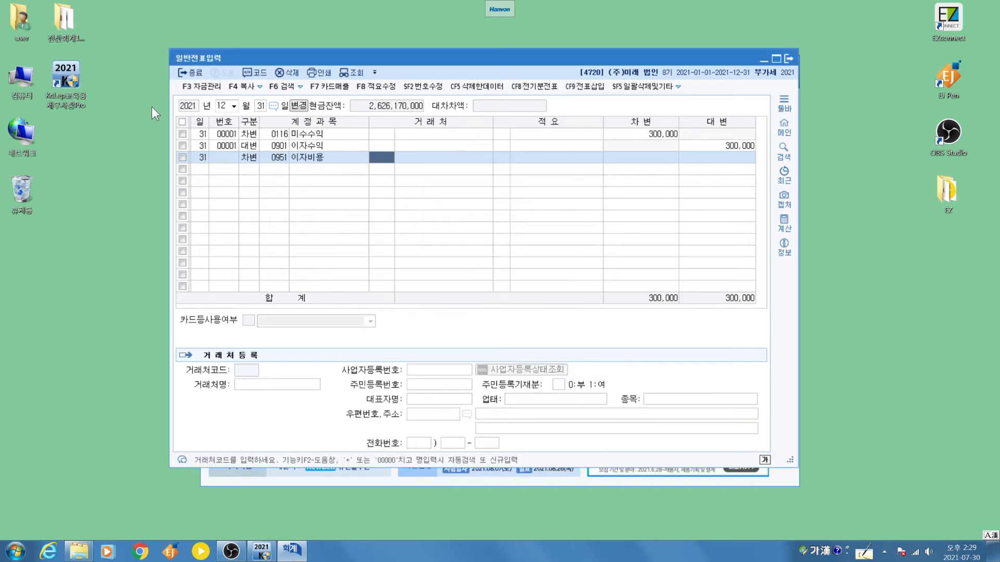
{"action": "key", "text": "Return"}
{"action": "key", "text": "Return"}
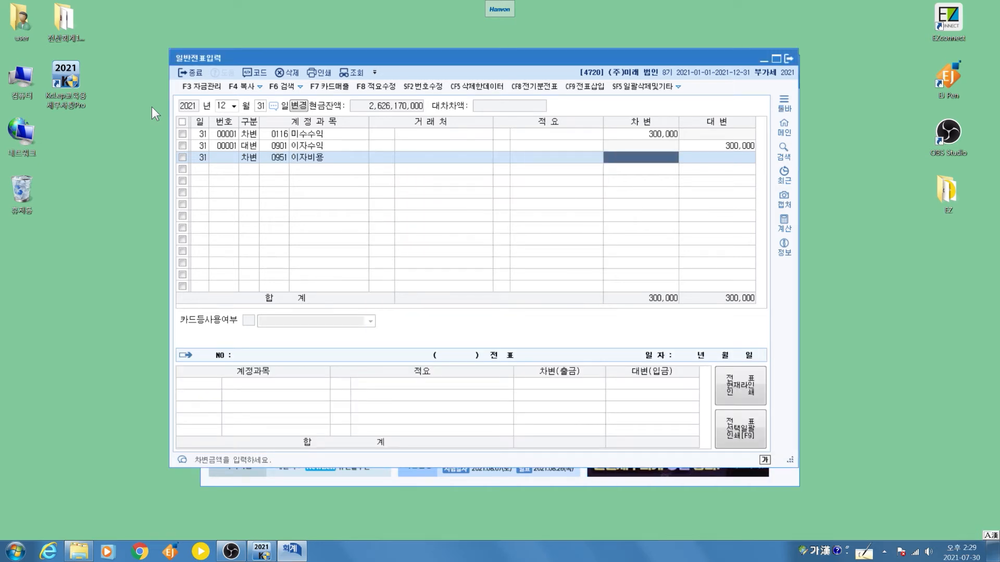
{"action": "type", "text": "2200000"}
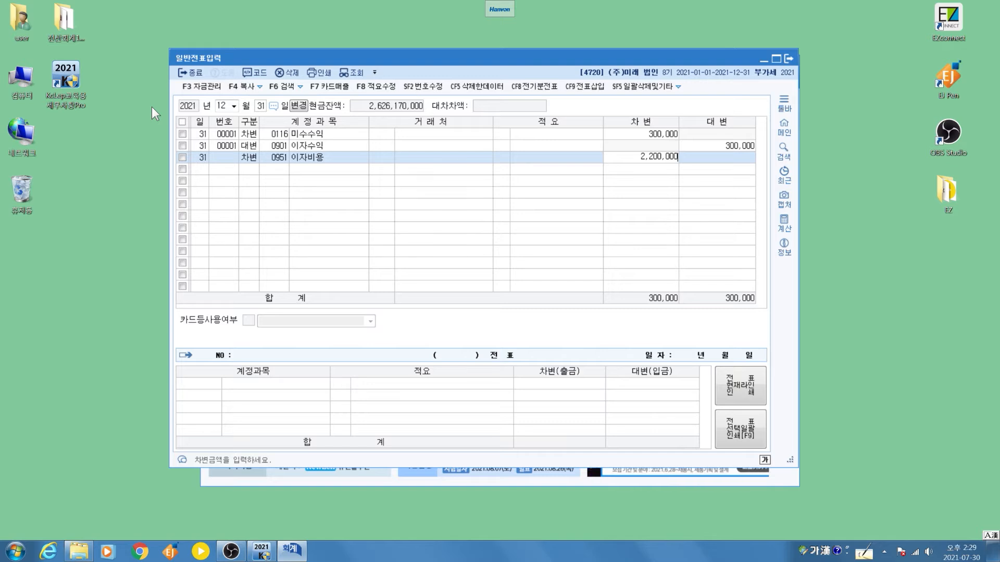
{"action": "key", "text": "Return"}
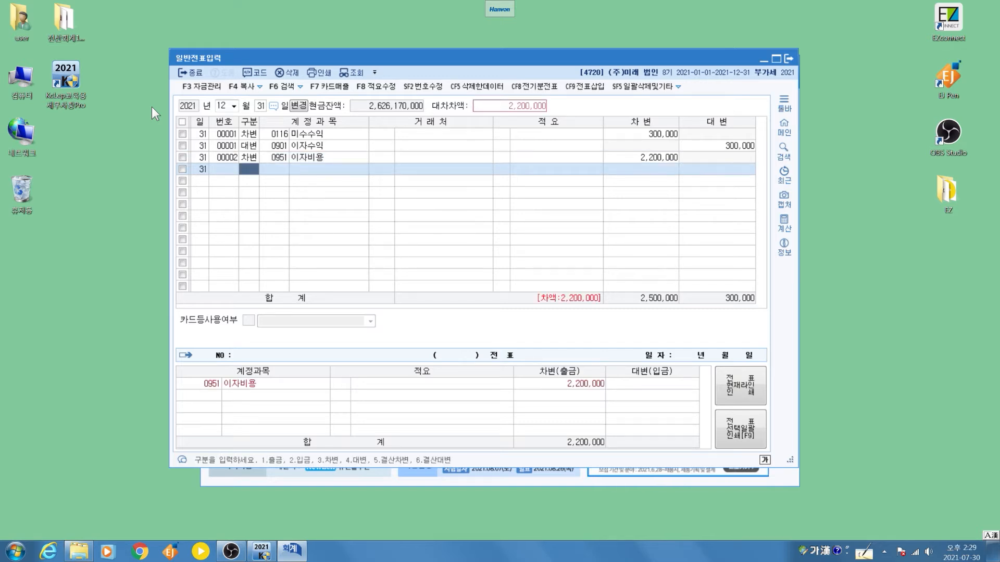
Add the matching credit line for 미지급비용 (0262) with an amount of 2,200,000.
{"action": "type", "text": "4"}
{"action": "key", "text": "Return"}
{"action": "type", "text": "미지급"}
{"action": "key", "text": "Return"}
{"action": "key", "text": "Down"}
{"action": "key", "text": "Down"}
{"action": "key", "text": "Return"}
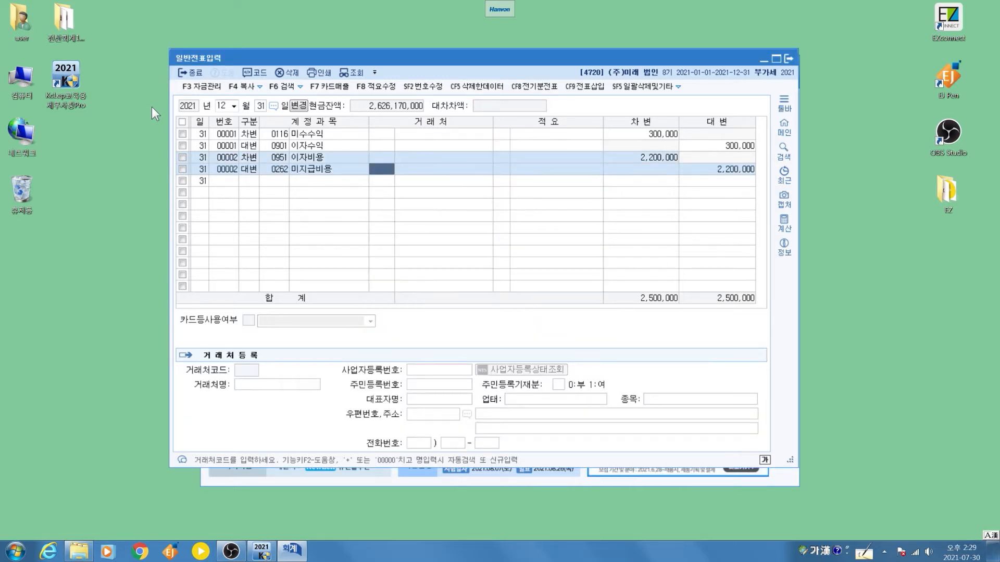
{"action": "key", "text": "Return"}
{"action": "key", "text": "Return"}
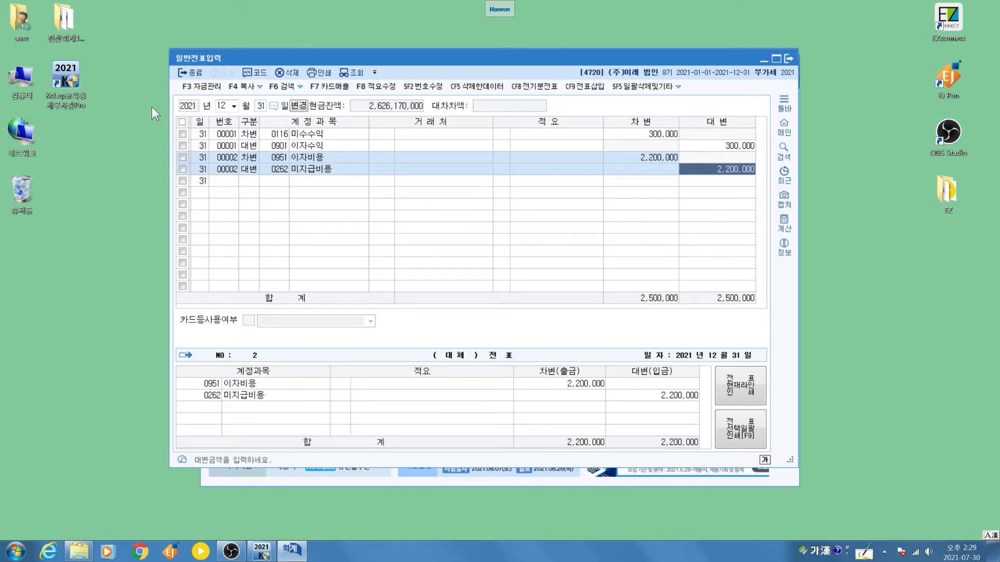
{"action": "key", "text": "Return"}
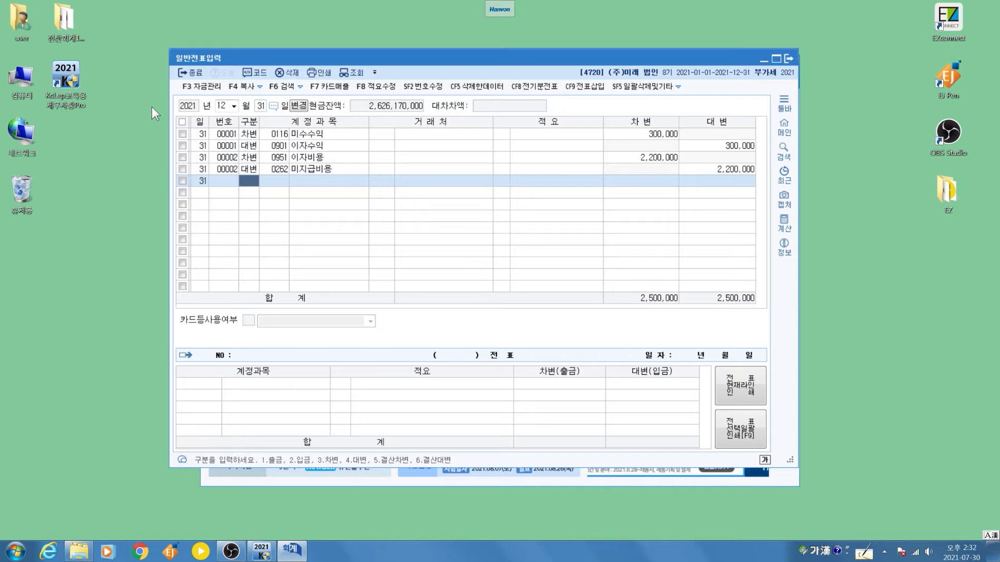
Start a third entry with a credit line for the manufacturing-cost 보험료 account (0521) of 550,000.
{"action": "type", "text": "4"}
{"action": "type", "text": "보험료"}
{"action": "key", "text": "Return"}
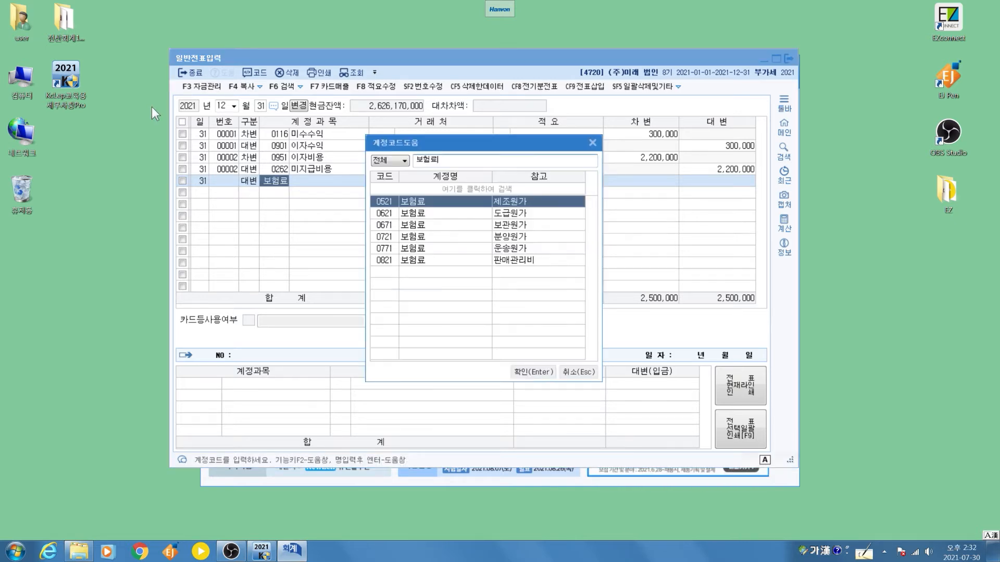
{"action": "key", "text": "Return"}
{"action": "key", "text": "Return"}
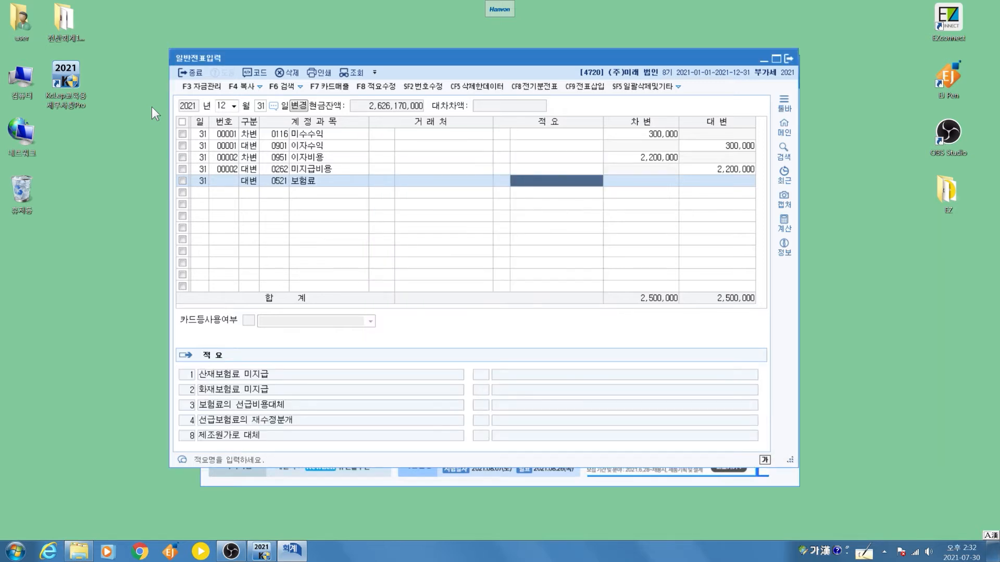
{"action": "key", "text": "Return"}
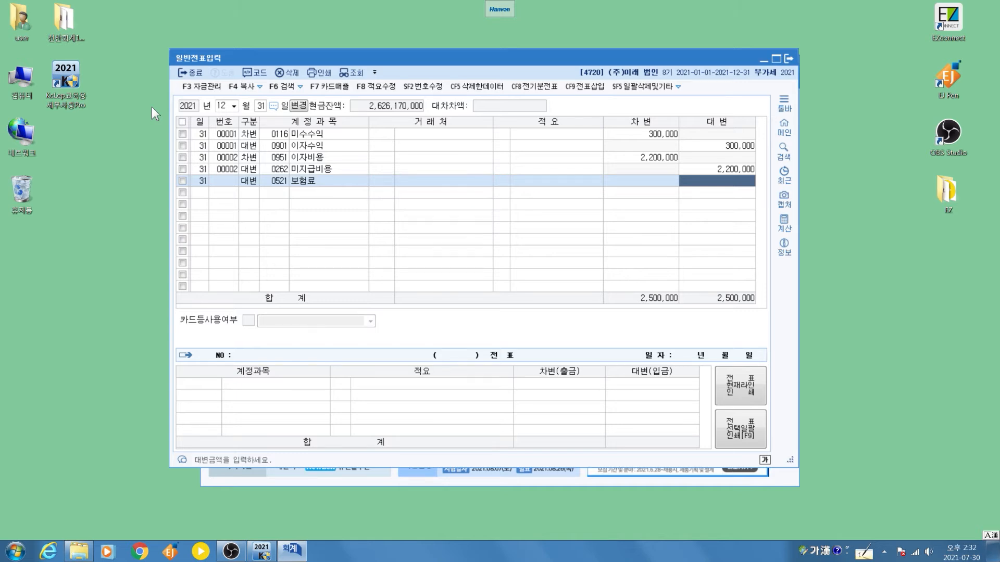
{"action": "type", "text": "5500000"}
{"action": "key", "text": "Return"}
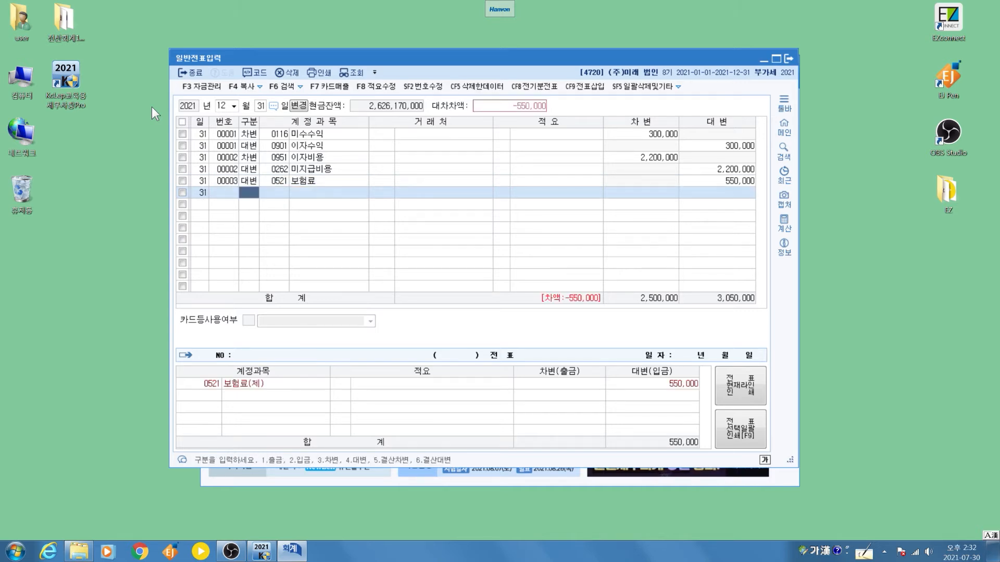
Add a credit line for the selling and administrative 보험료 account (0821) of 600,000.
{"action": "type", "text": "4821"}
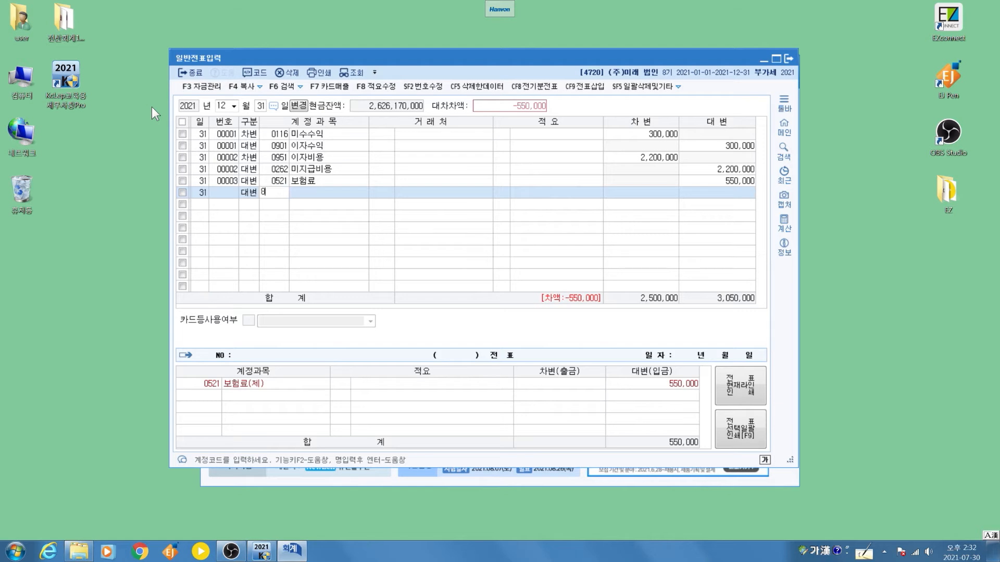
{"action": "key", "text": "Return"}
{"action": "key", "text": "Return"}
{"action": "key", "text": "Return"}
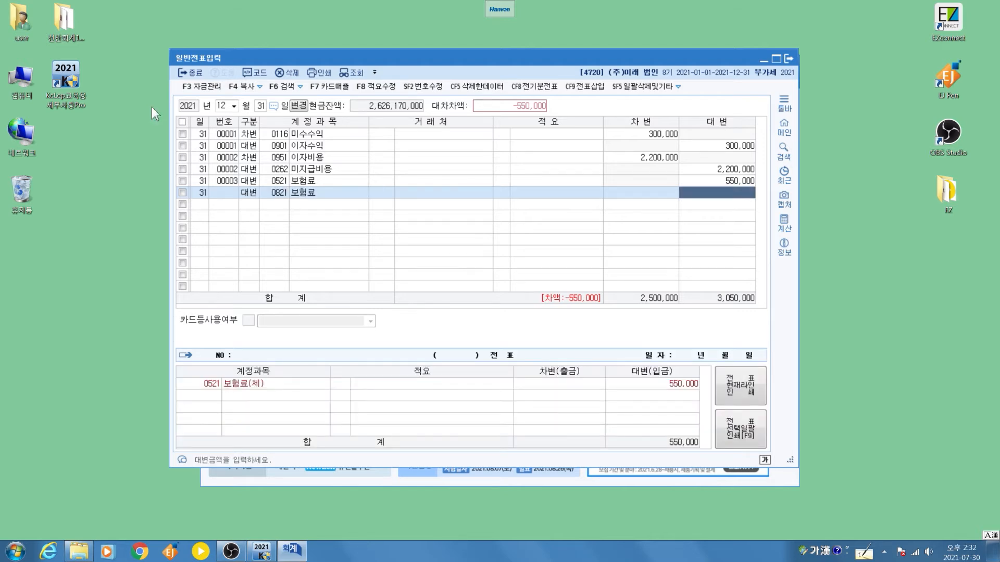
{"action": "type", "text": "6000000"}
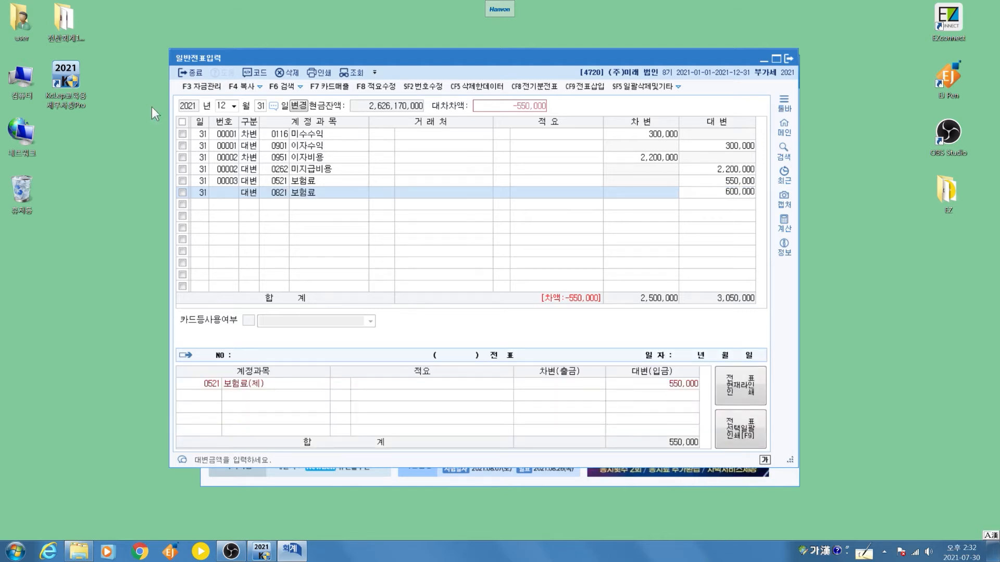
{"action": "key", "text": "Return"}
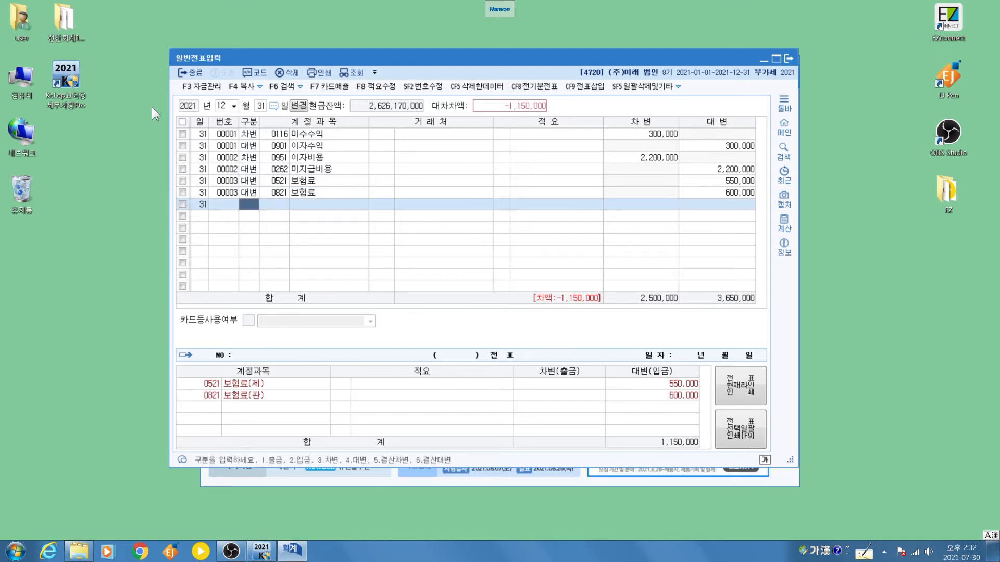
Add the balancing debit line for 선급비용 (0133) with an amount of 1,150,000.
{"action": "type", "text": "3"}
{"action": "key", "text": "Return"}
{"action": "type", "text": "선급"}
{"action": "key", "text": "Return"}
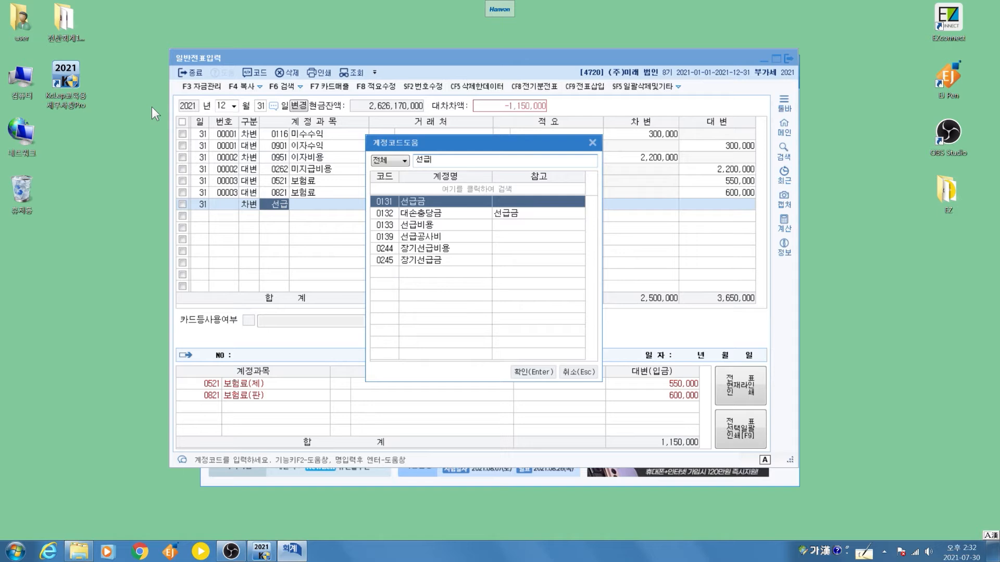
{"action": "key", "text": "Down"}
{"action": "key", "text": "Down"}
{"action": "key", "text": "Return"}
{"action": "key", "text": "Return"}
{"action": "key", "text": "Return"}
{"action": "key", "text": "Return"}
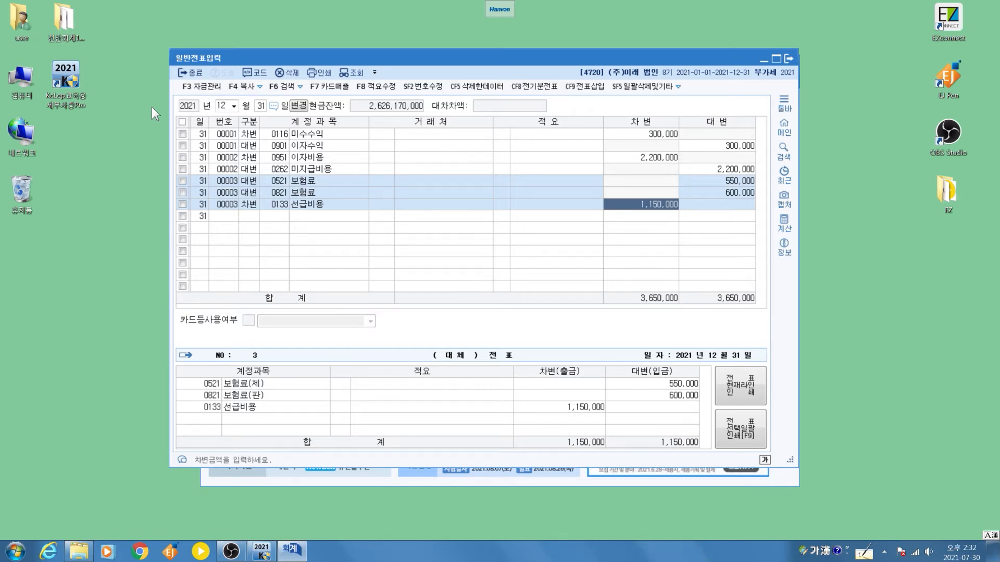
{"action": "key", "text": "Return"}
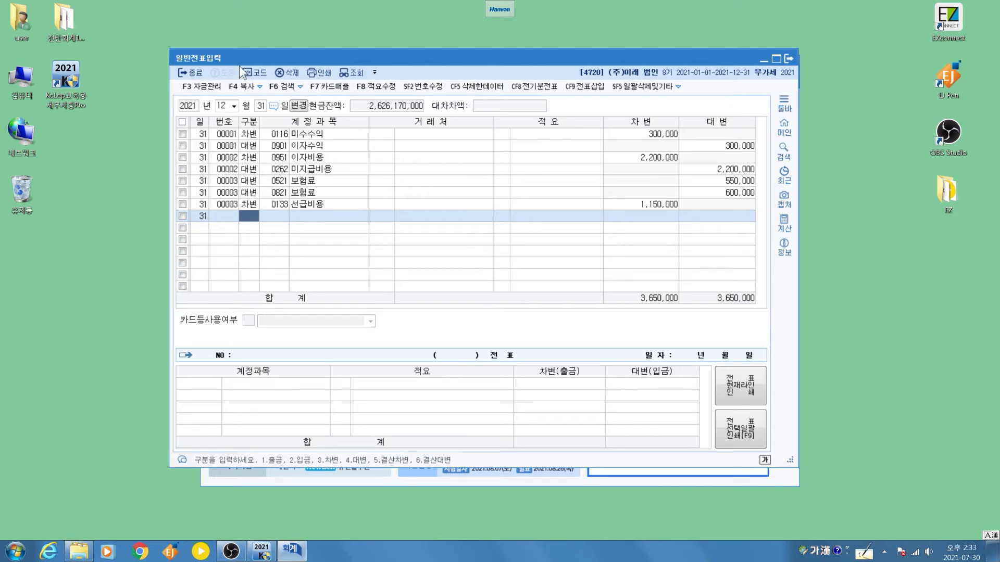
Move the voucher entry window aside and open the 분개장 journal from the main program window.
{"action": "left_click_drag", "start_coordinate": [332, 40], "coordinate": [233, 47]}
{"action": "left_click", "coordinate": [673, 98]}
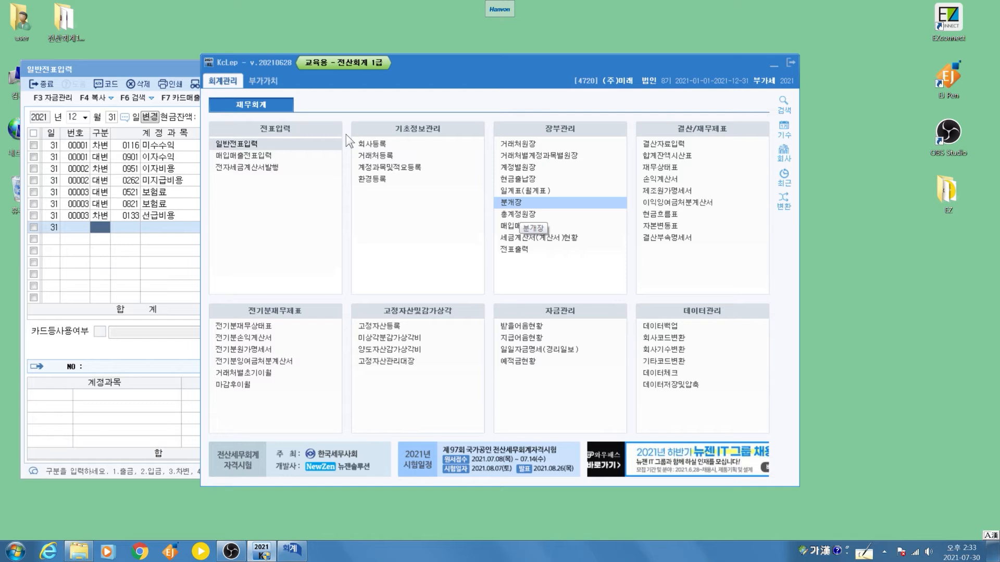
{"action": "left_click", "coordinate": [519, 202]}
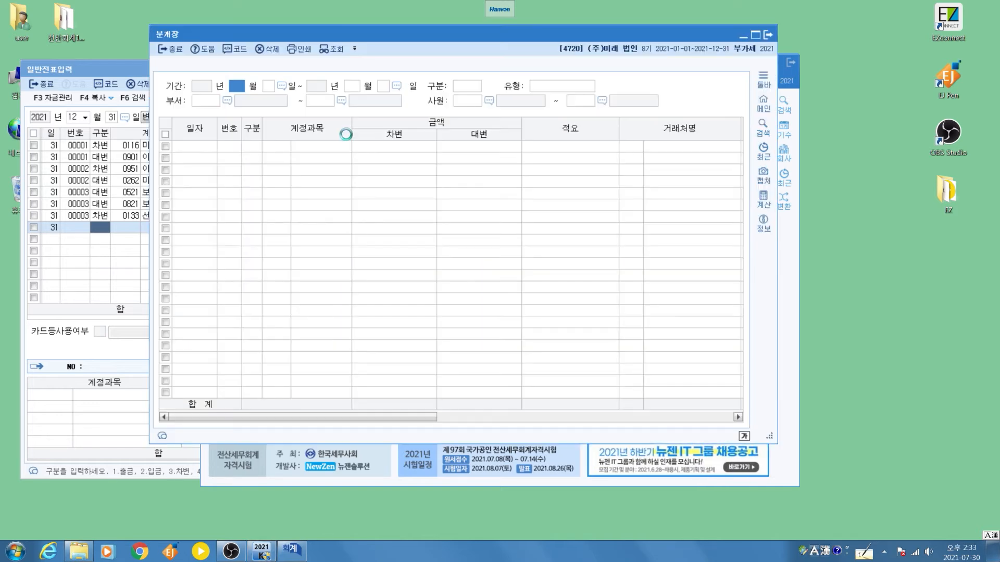
List the journal entries for 2021-04-01 only, covering all categories, types, departments and employees.
{"action": "type", "text": "4"}
{"action": "key", "text": "Return"}
{"action": "type", "text": "1"}
{"action": "key", "text": "Return"}
{"action": "type", "text": "4"}
{"action": "key", "text": "Return"}
{"action": "key", "text": "Return"}
{"action": "key", "text": "Return"}
{"action": "key", "text": "Return"}
{"action": "key", "text": "Return"}
{"action": "key", "text": "Return"}
{"action": "key", "text": "Return"}
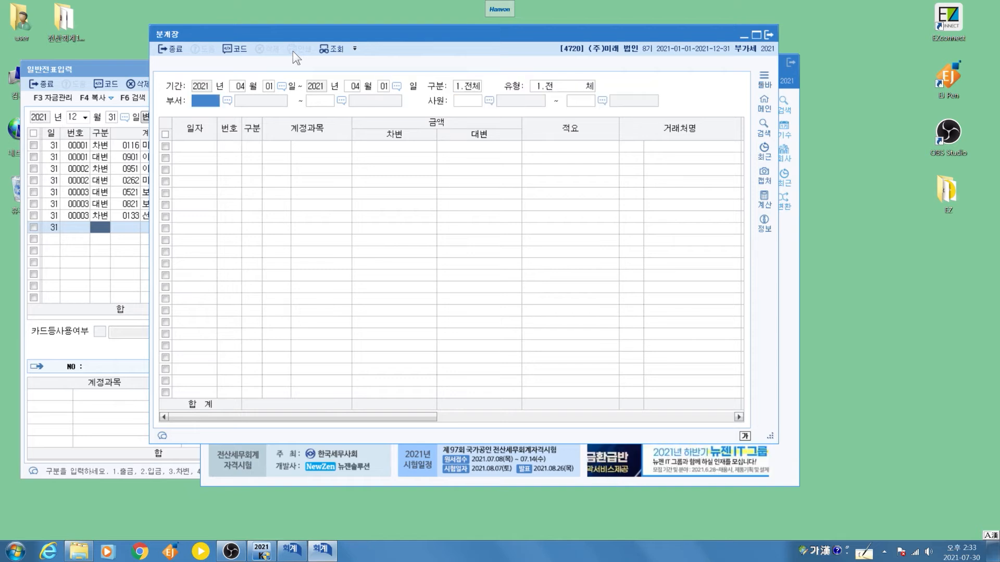
{"action": "key", "text": "Return"}
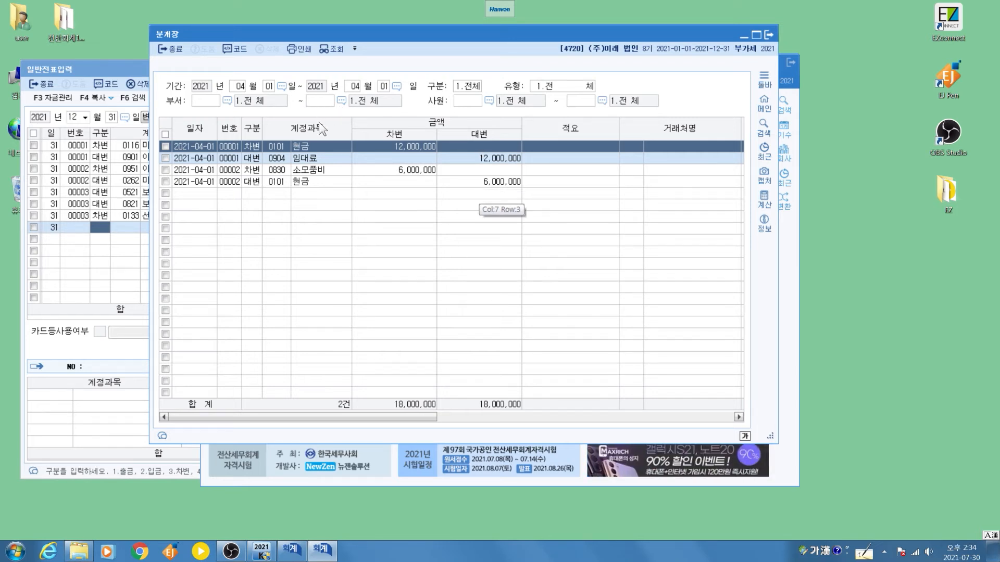
Return to general voucher entry and add a December 31 debit line for 임대료 (0904) of 3,000,000.
{"action": "left_click", "coordinate": [72, 155]}
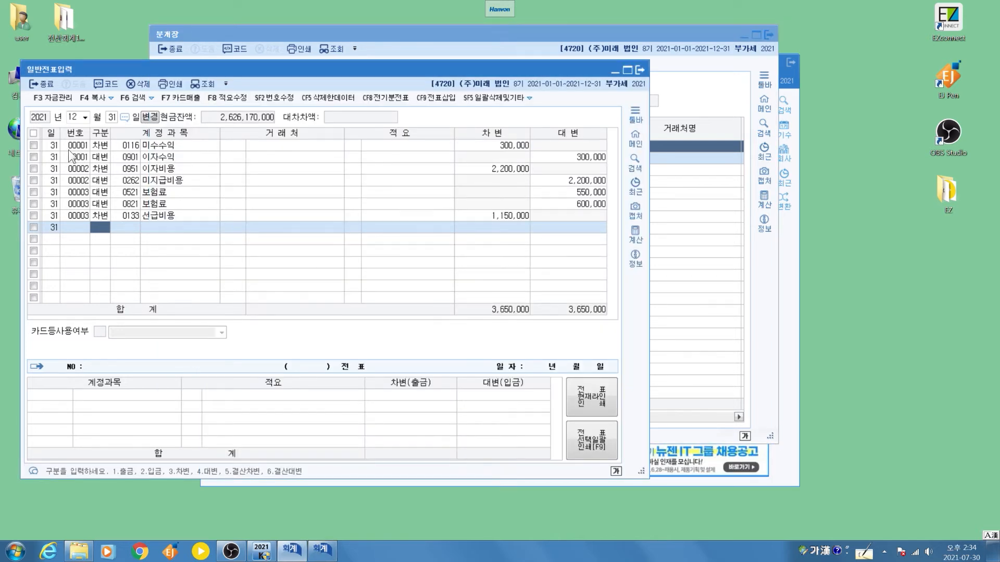
{"action": "type", "text": "30904"}
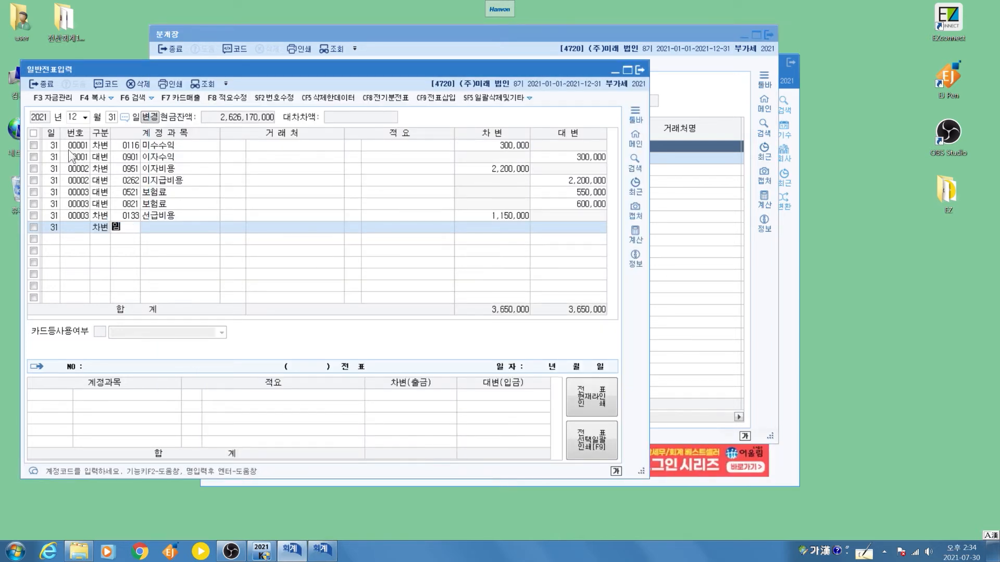
{"action": "key", "text": "Return"}
{"action": "key", "text": "Return"}
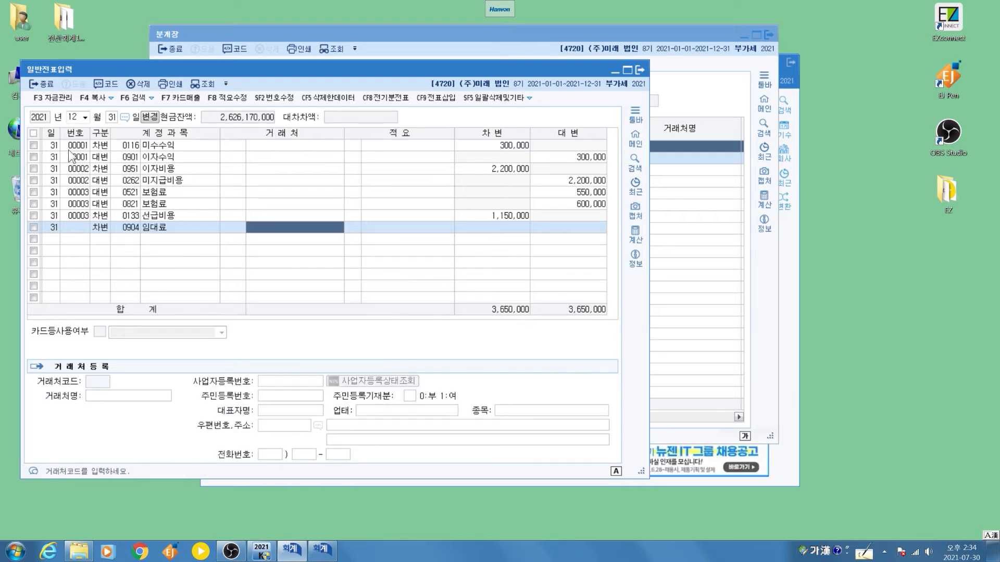
{"action": "key", "text": "Return"}
{"action": "key", "text": "Return"}
{"action": "type", "text": "3000000"}
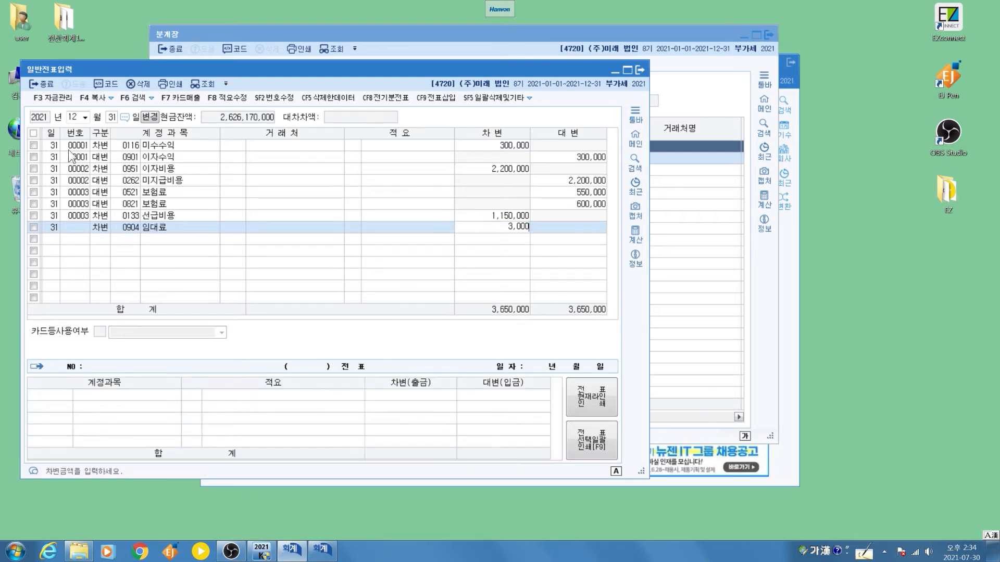
{"action": "key", "text": "Return"}
Add the matching credit line for 선수수익 (0263) with an amount of 3,000,000.
{"action": "key", "text": "4"}
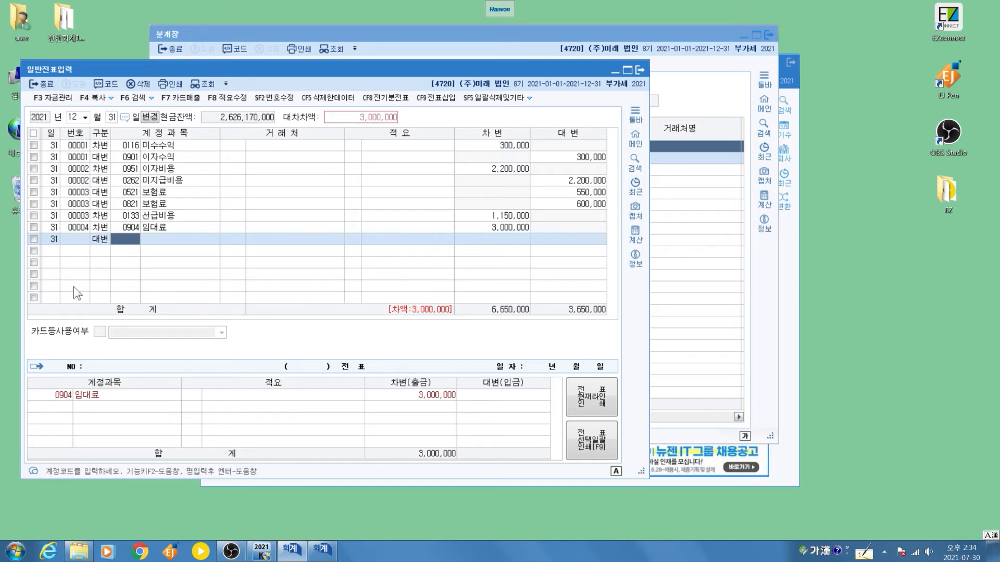
{"action": "type", "text": "선수수"}
{"action": "key", "text": "Return"}
{"action": "key", "text": "Return"}
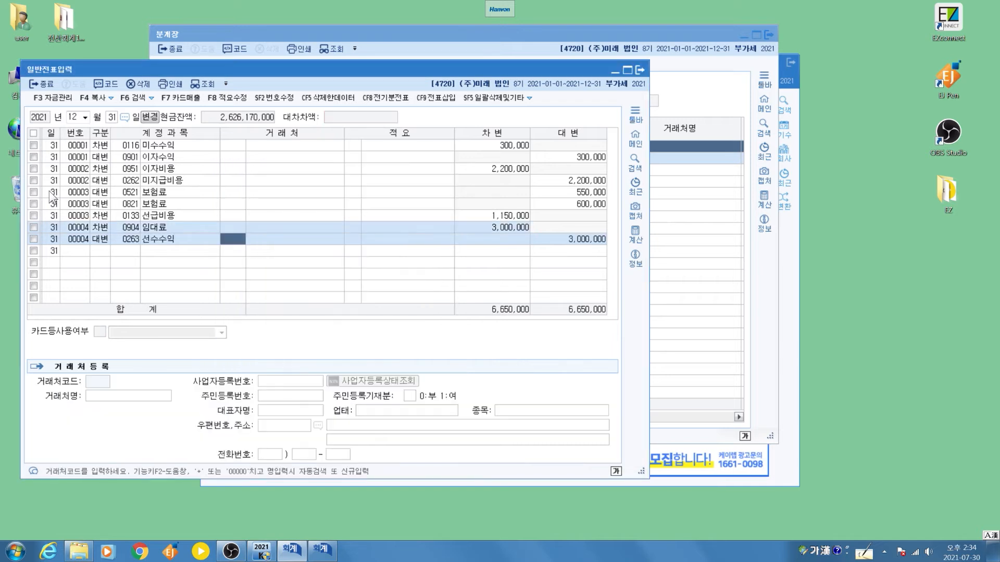
{"action": "key", "text": "Return"}
{"action": "key", "text": "Return"}
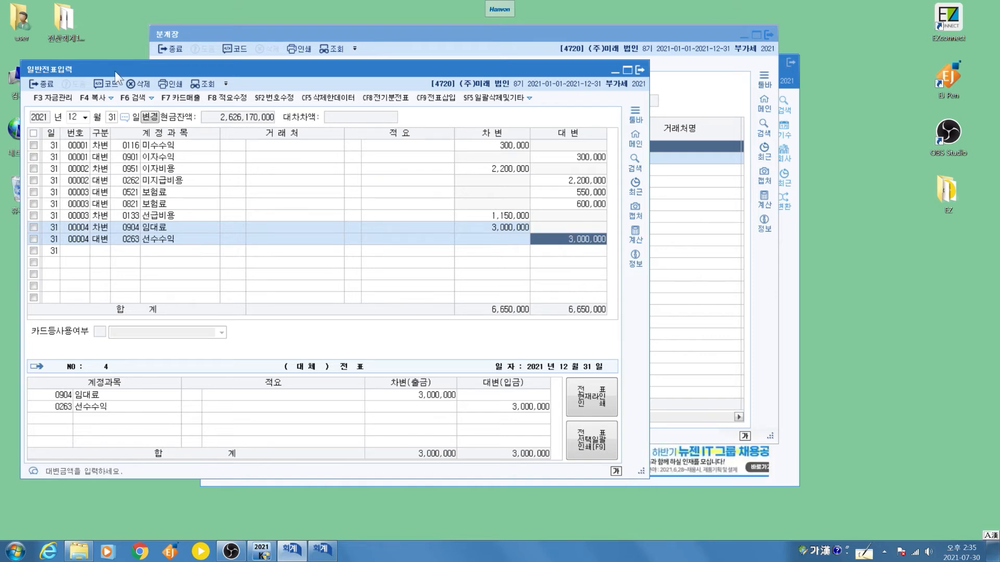
{"action": "left_click_drag", "start_coordinate": [121, 44], "coordinate": [193, 54]}
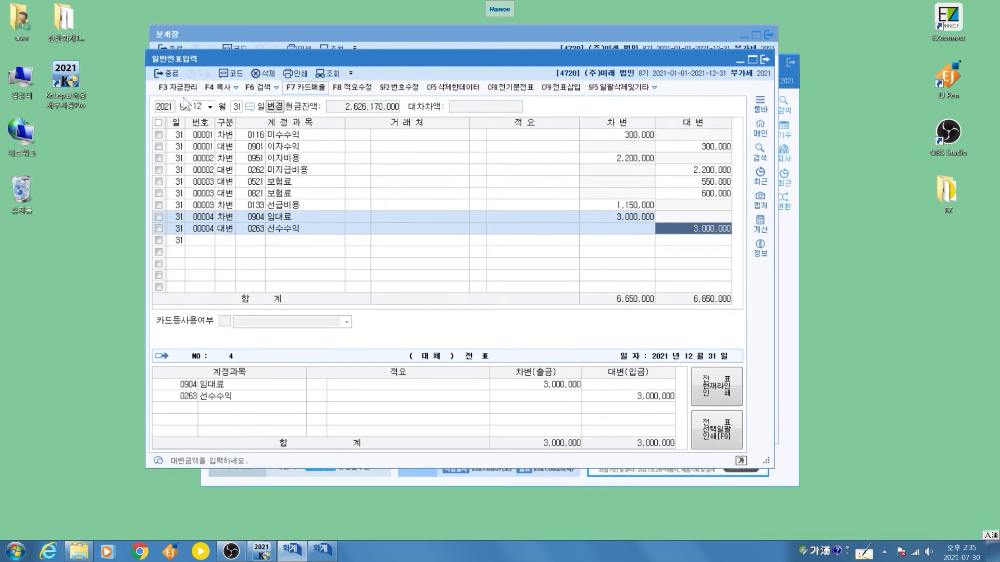
{"action": "key", "text": "Return"}
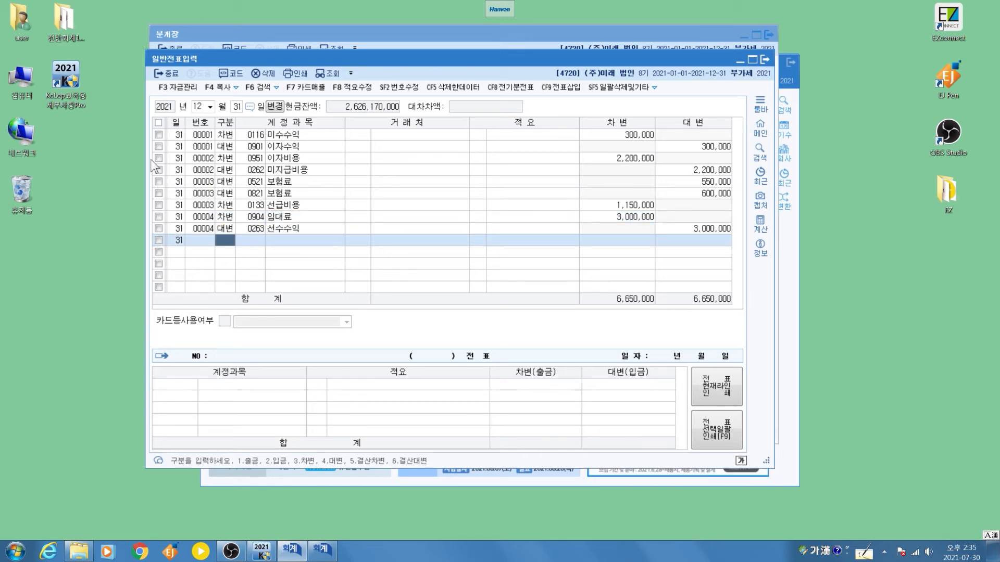
Start the supplies adjustment with a debit line for 소모품 (0122) of 1,000,000.
{"action": "type", "text": "3ㅅㅗ모"}
{"action": "key", "text": "Return"}
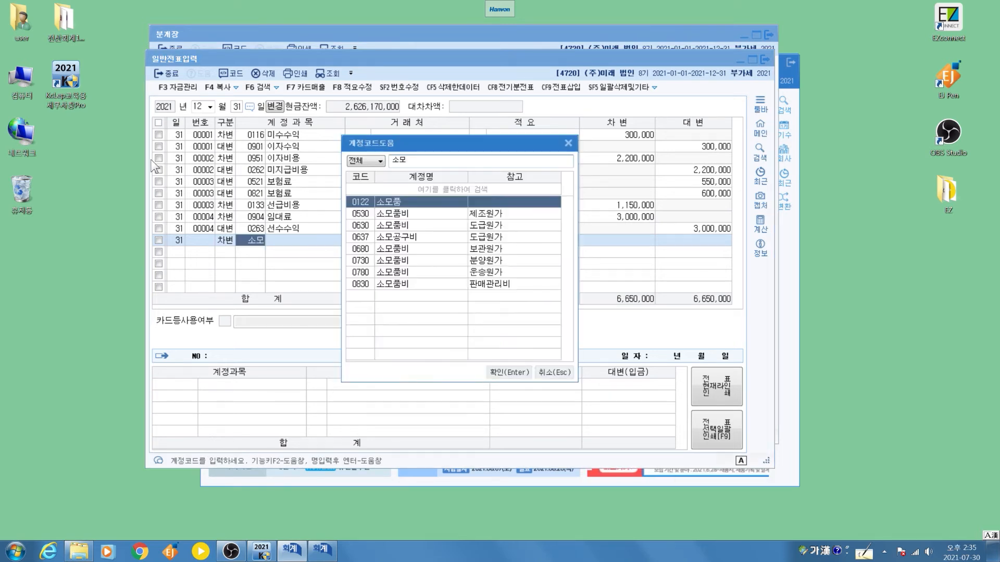
{"action": "key", "text": "Return"}
{"action": "key", "text": "Return"}
{"action": "key", "text": "Return"}
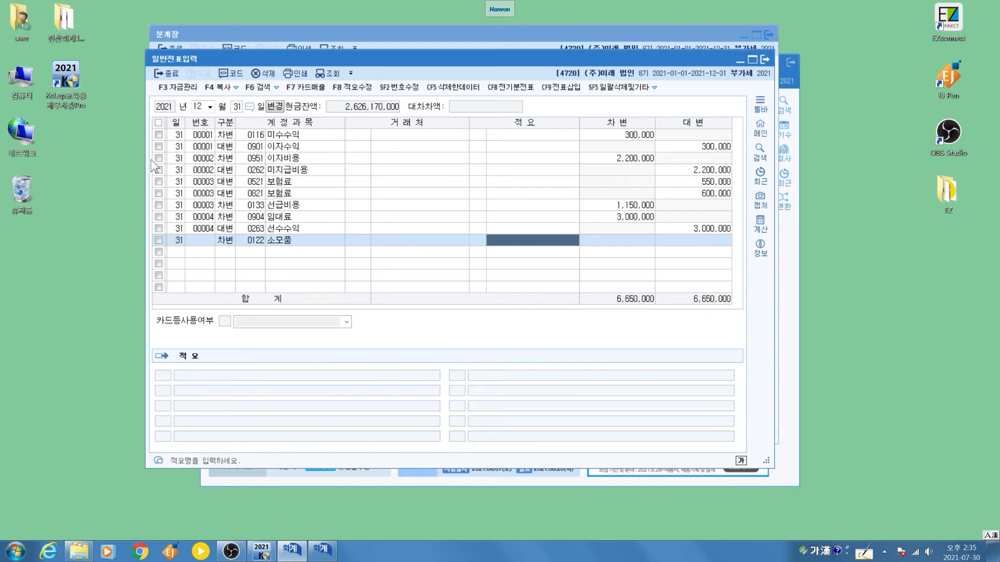
{"action": "key", "text": "Return"}
{"action": "type", "text": "1,000,000"}
{"action": "key", "text": "Return"}
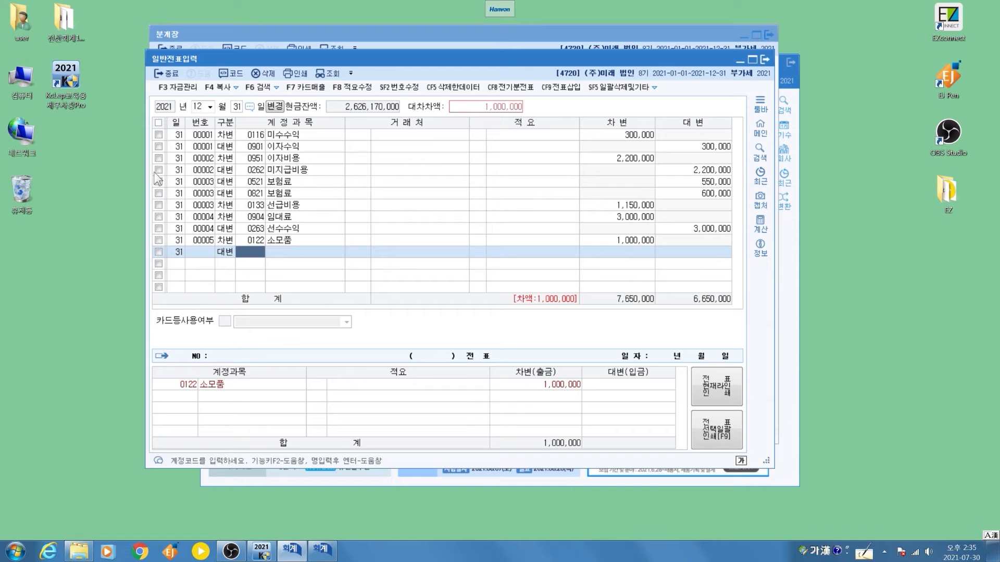
Add the matching credit line for the selling and administrative 소모품비 account (0830) with an amount of 1,000,000.
{"action": "type", "text": "소모"}
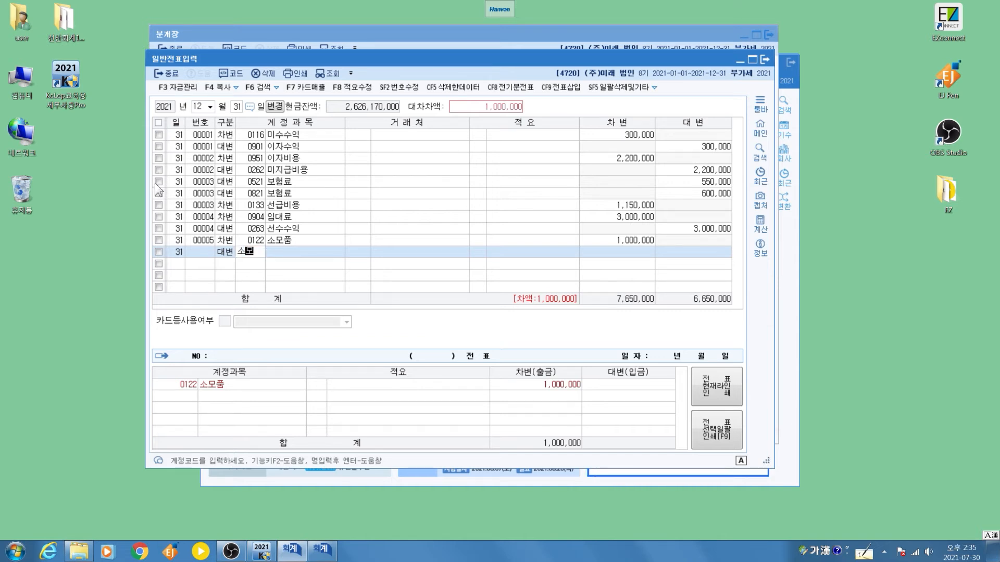
{"action": "key", "text": "Return"}
{"action": "key", "text": "Down"}
{"action": "key", "text": "Down"}
{"action": "key", "text": "Down"}
{"action": "key", "text": "Down"}
{"action": "key", "text": "Down"}
{"action": "key", "text": "Down"}
{"action": "key", "text": "Down"}
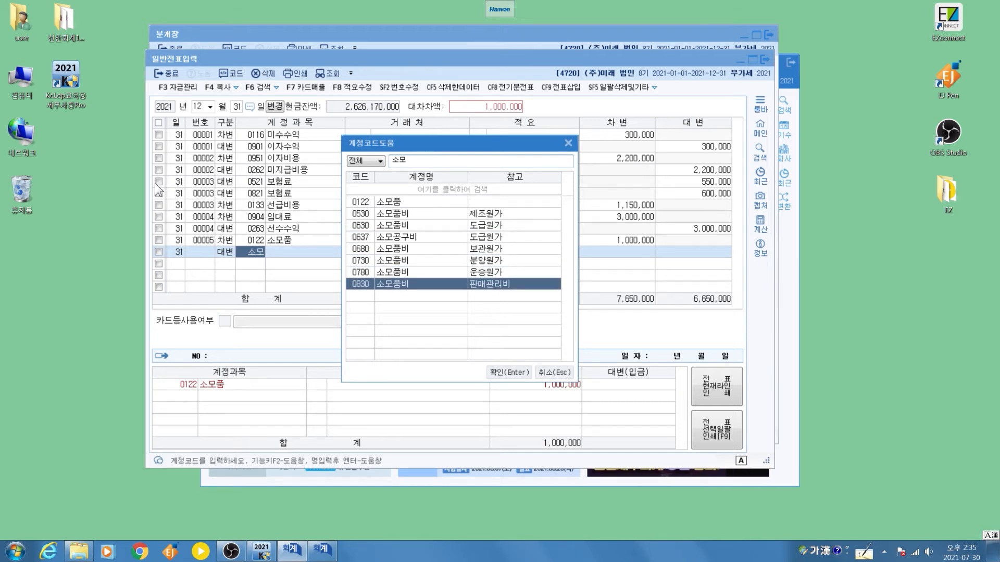
{"action": "key", "text": "Return"}
{"action": "key", "text": "Return"}
{"action": "key", "text": "Return"}
{"action": "key", "text": "Return"}
{"action": "key", "text": "Return"}
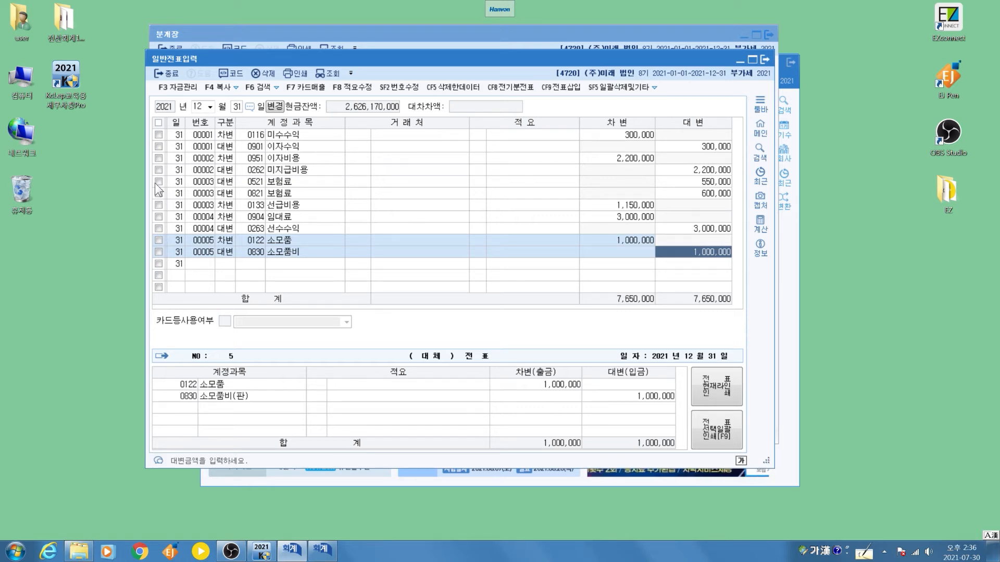
{"action": "key", "text": "Return"}
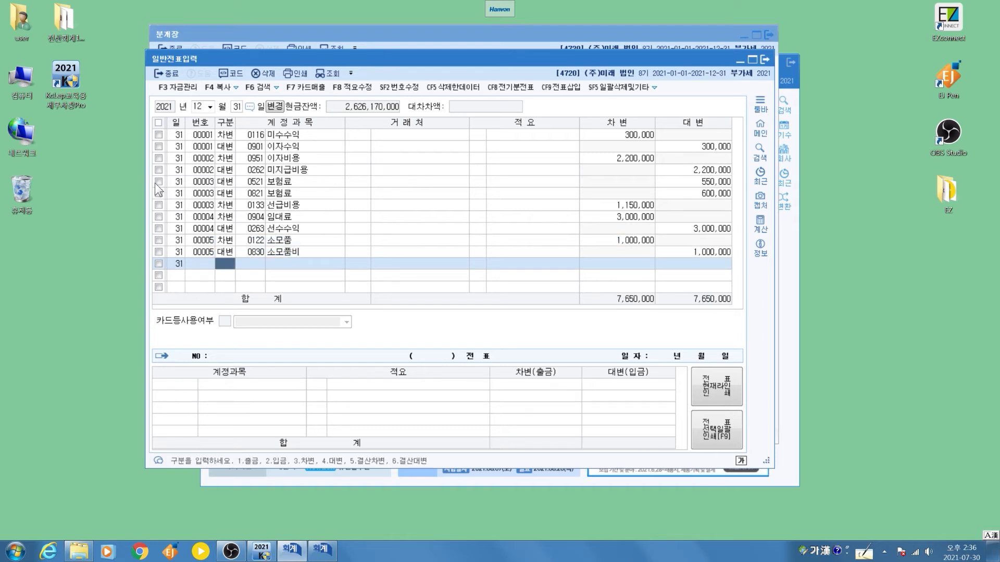
Start another December 31 entry with a debit line for the 장기차입금 account (0293).
{"action": "type", "text": "3"}
{"action": "type", "text": "장기차"}
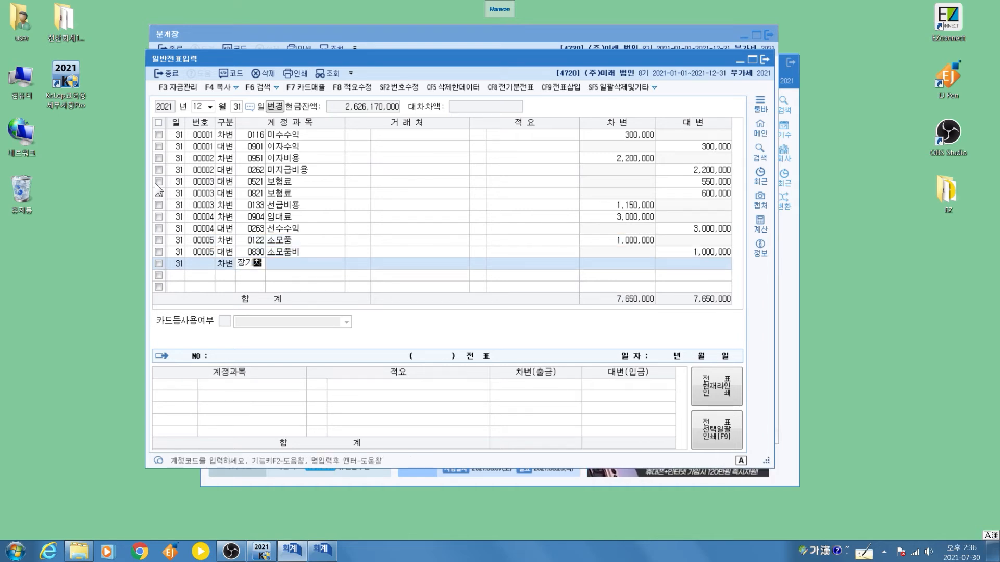
{"action": "key", "text": "Return"}
{"action": "key", "text": "Return"}
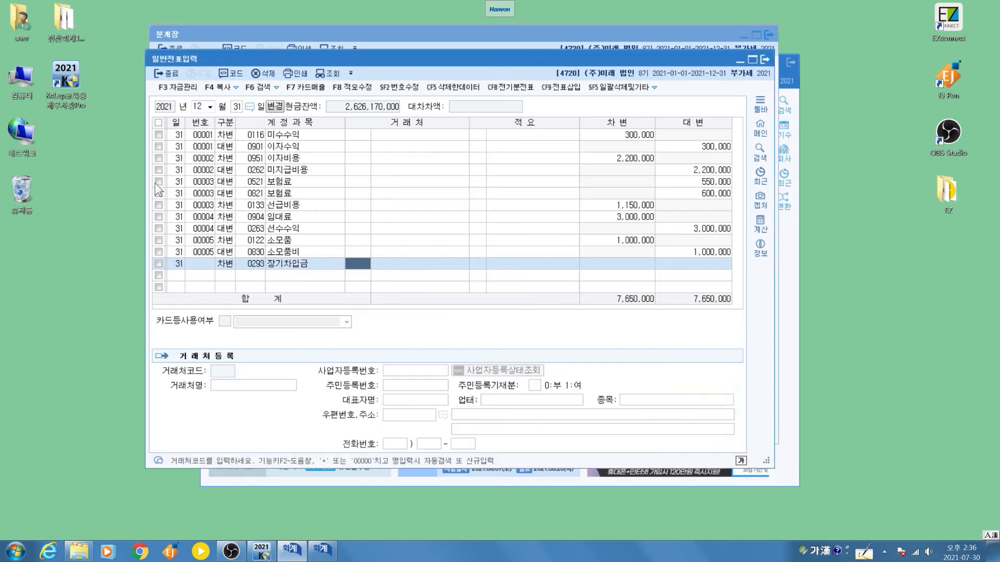
Search the counterparty list for 기업 and 기업은행 on the 장기차입금 line, closing the lookup each time.
{"action": "type", "text": "기업"}
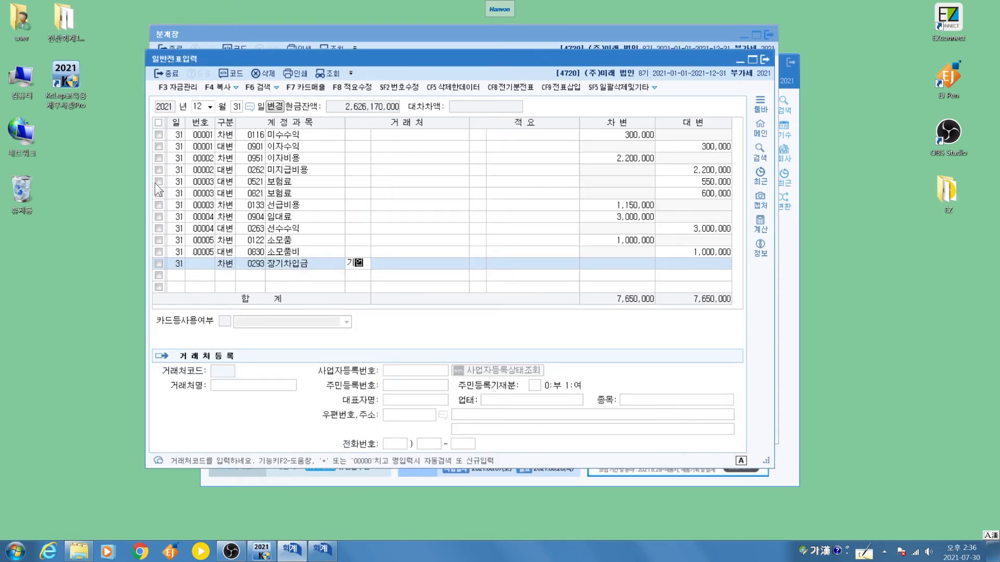
{"action": "key", "text": "Return"}
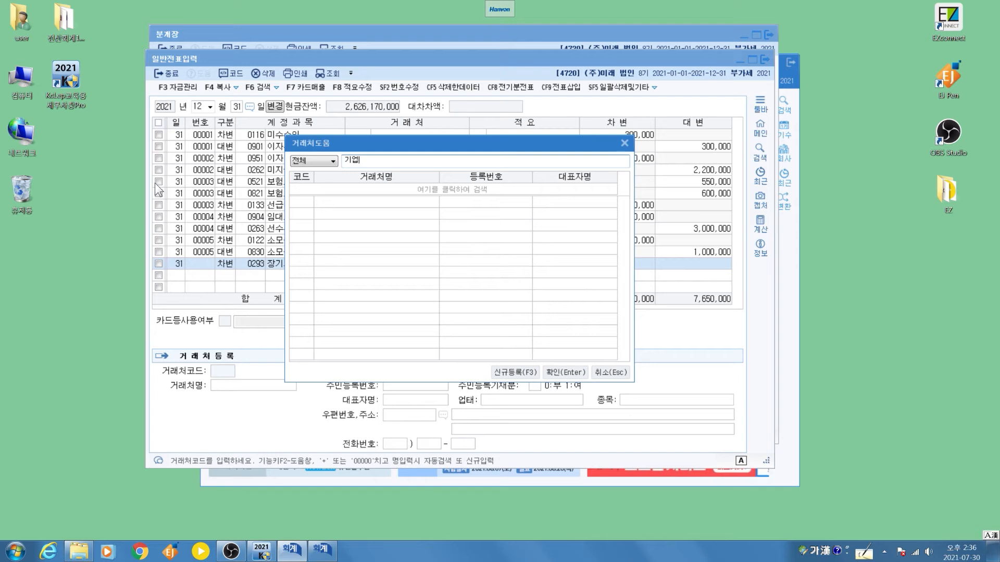
{"action": "key", "text": "BackSpace"}
{"action": "key", "text": "BackSpace"}
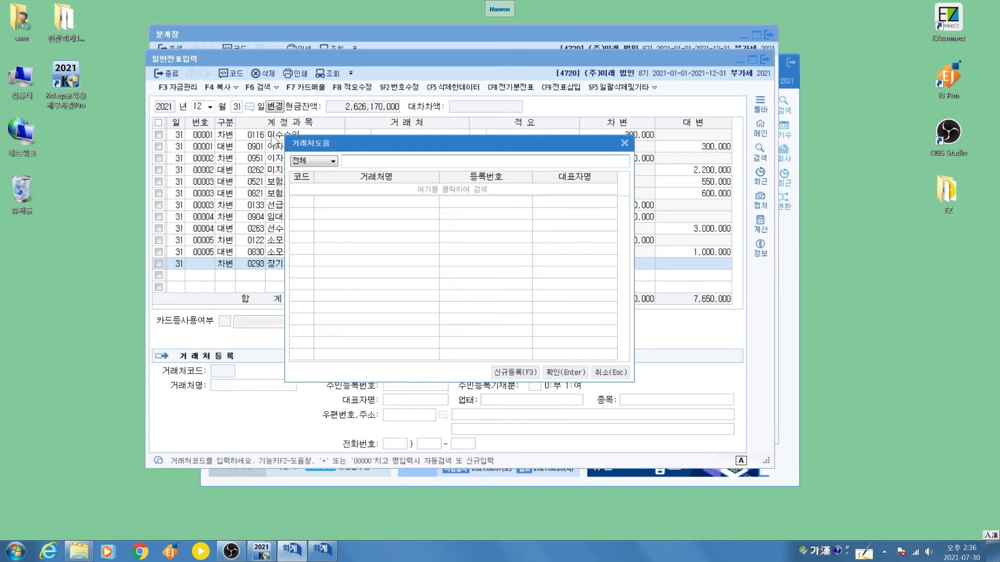
{"action": "key", "text": "Escape"}
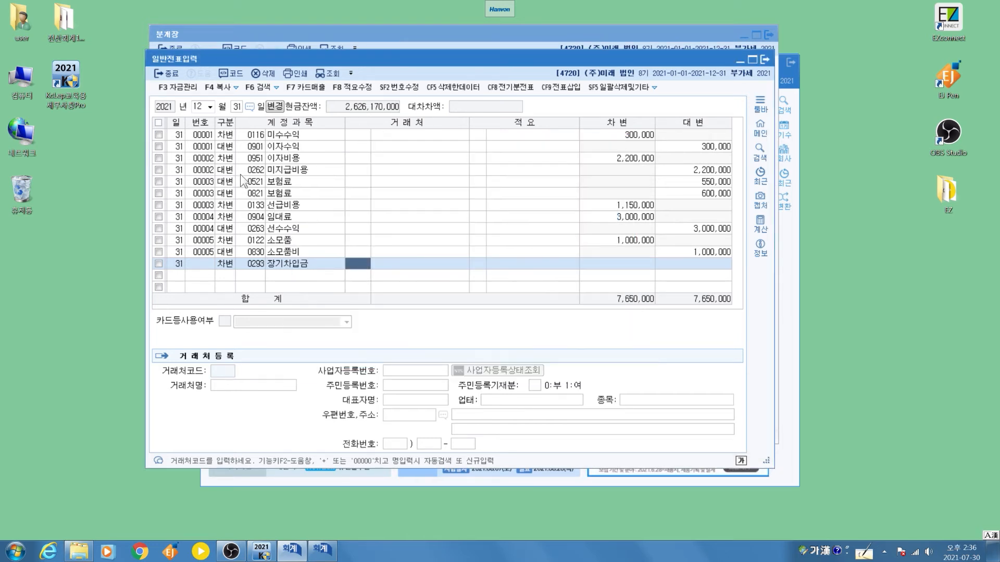
{"action": "type", "text": "기업"}
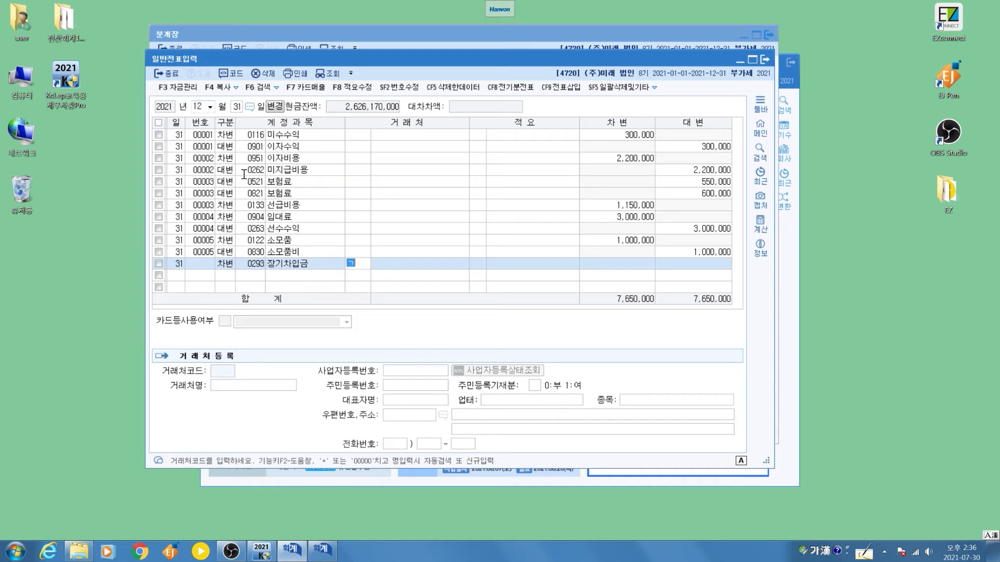
{"action": "type", "text": "은행"}
{"action": "key", "text": "Return"}
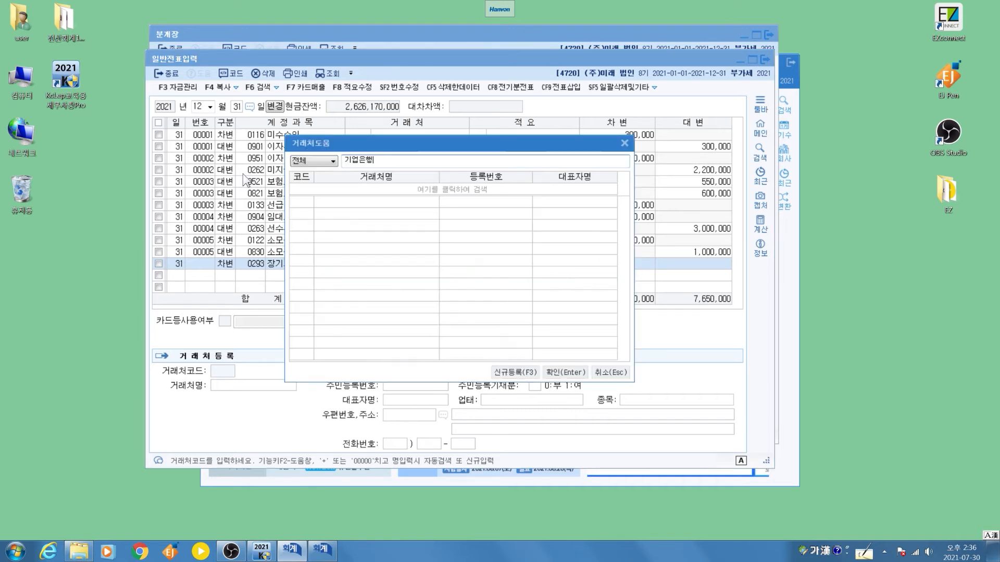
{"action": "key", "text": "Escape"}
{"action": "key", "text": "Right"}
{"action": "key", "text": "Left"}
{"action": "key", "text": "Left"}
{"action": "key", "text": "Right"}
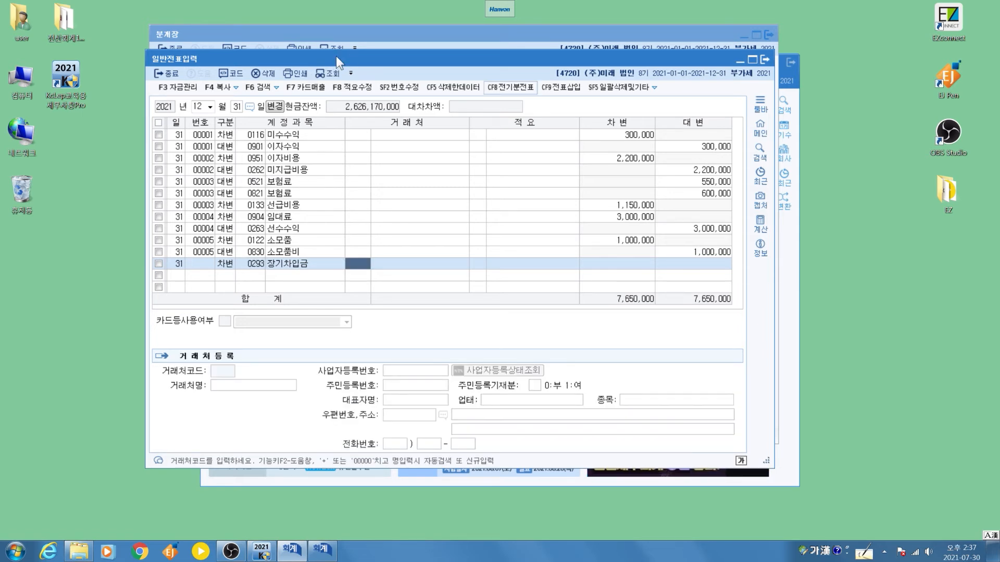
Close the 분개장 journal and open the financial institutions (금융기관) list in 거래처등록.
{"action": "left_click", "coordinate": [346, 25]}
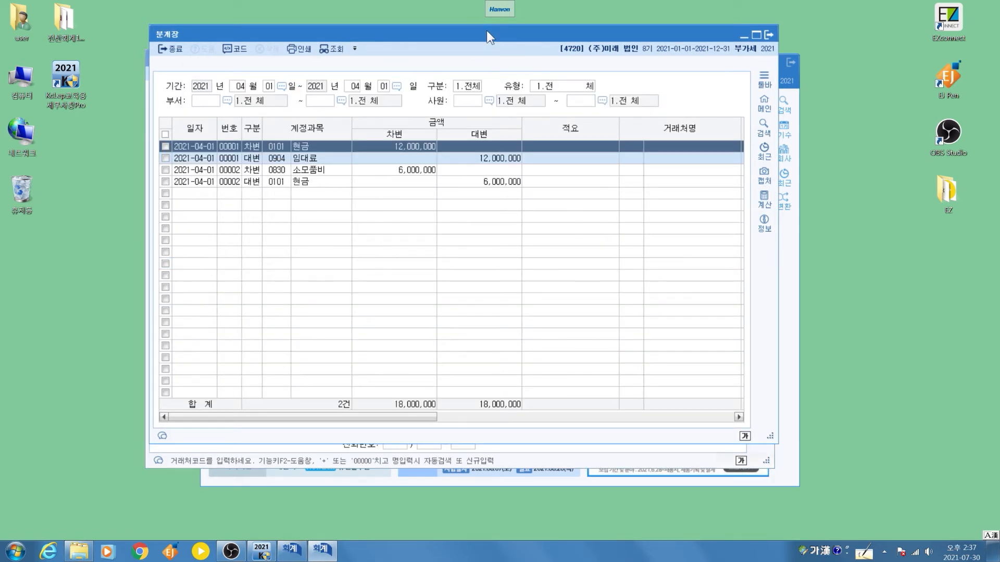
{"action": "key", "text": "Escape"}
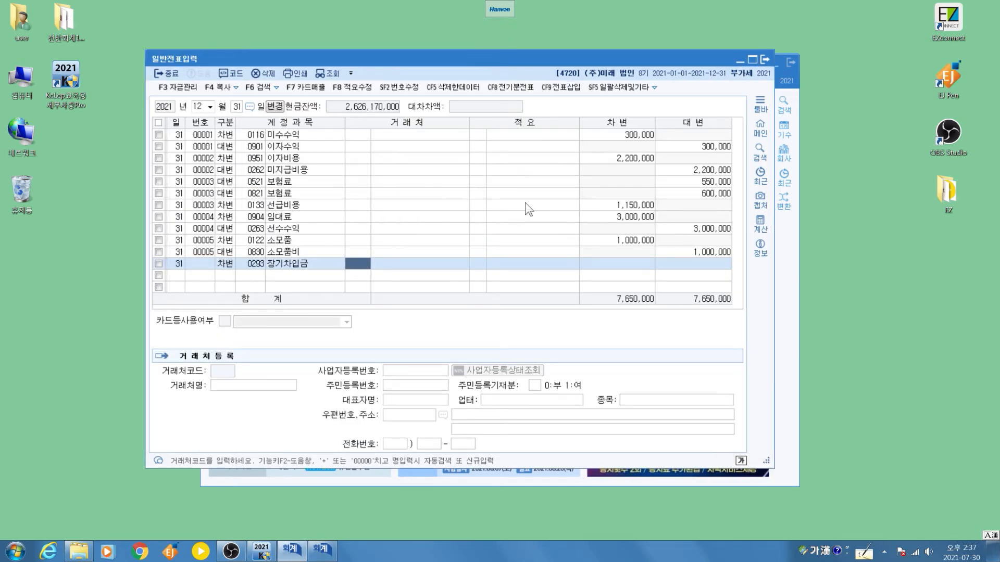
{"action": "key", "text": "alt+Tab"}
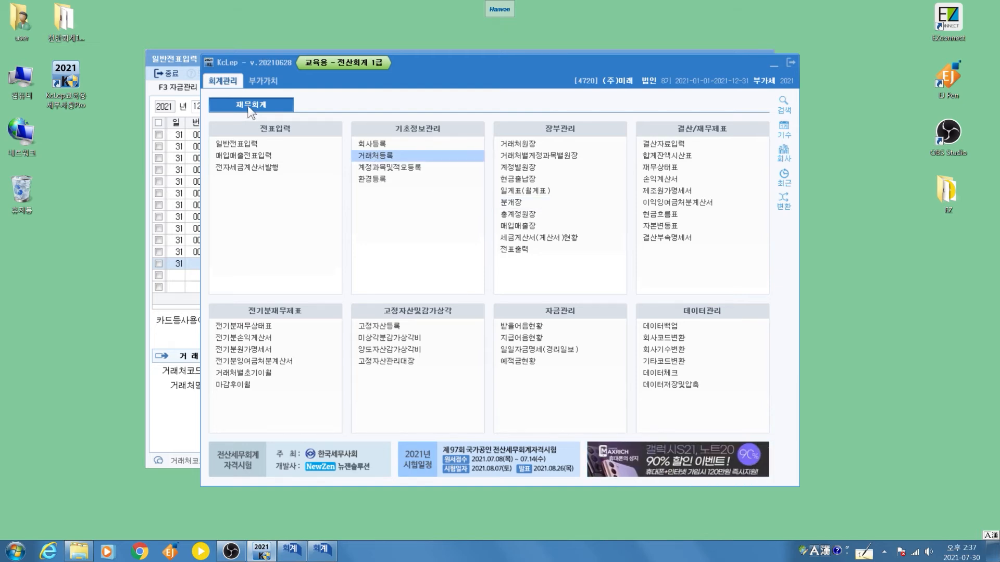
{"action": "key", "text": "Return"}
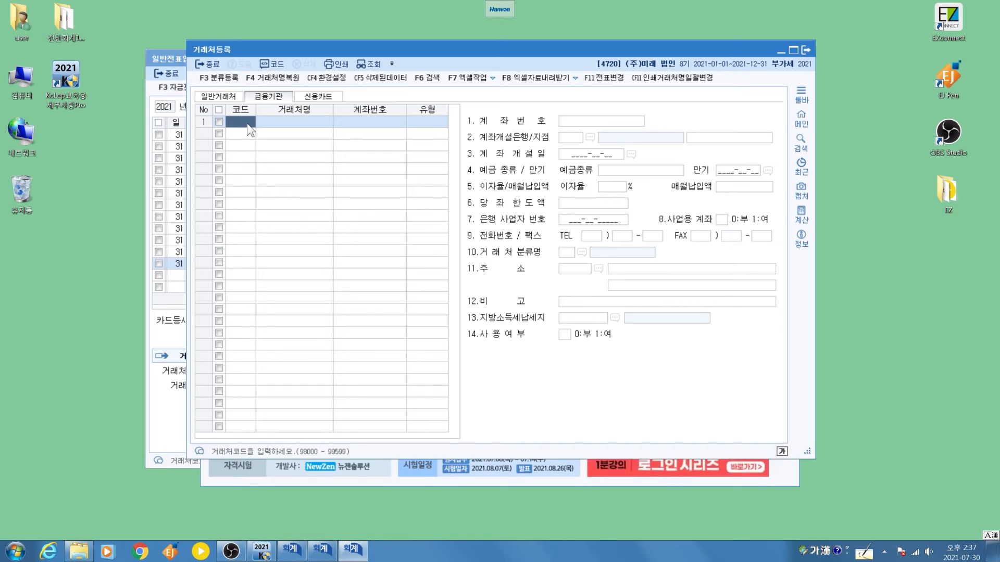
Register 기업은행 as a financial institution with code 98007 and type 보통예금.
{"action": "type", "text": "98007"}
{"action": "key", "text": "Return"}
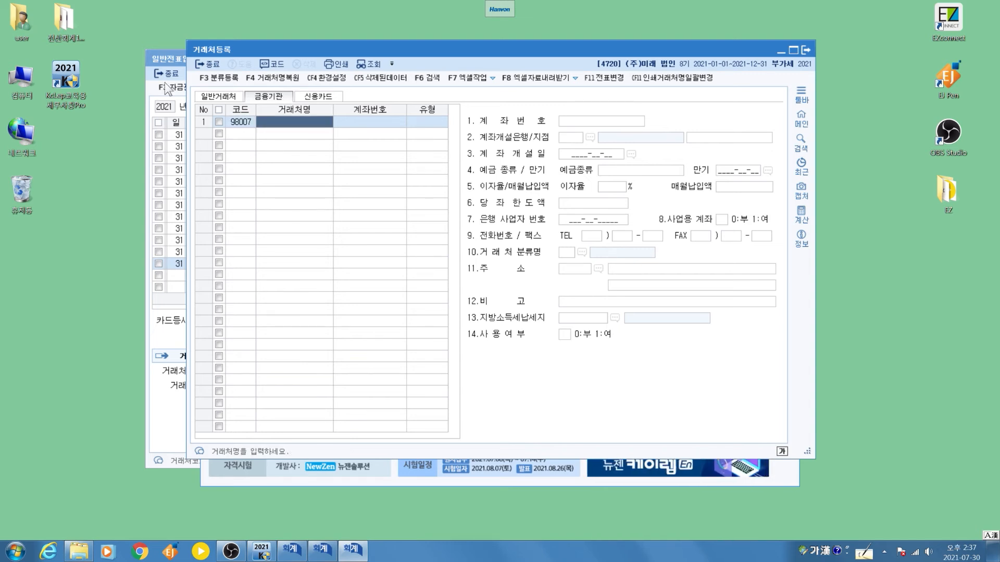
{"action": "type", "text": "기업은행"}
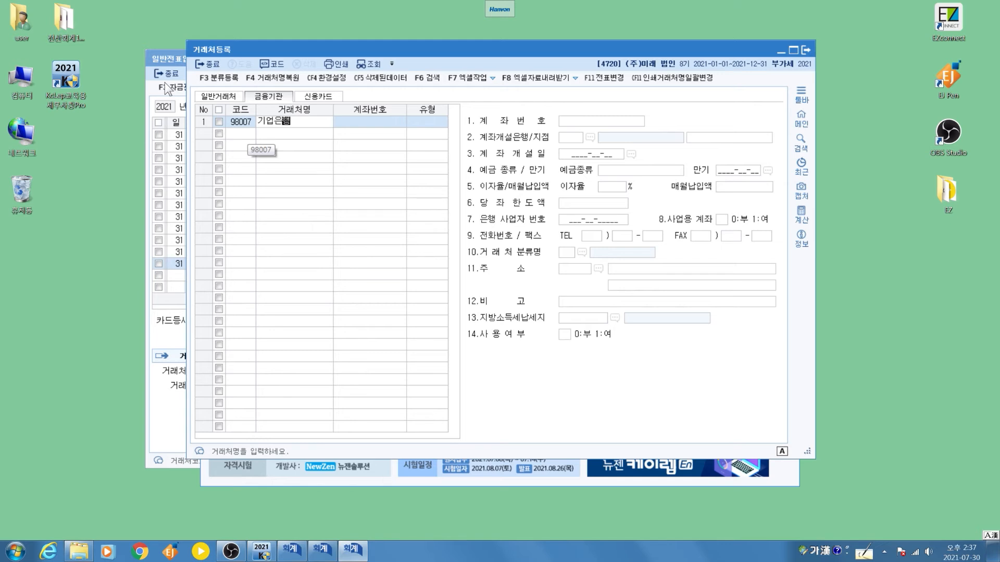
{"action": "key", "text": "Return"}
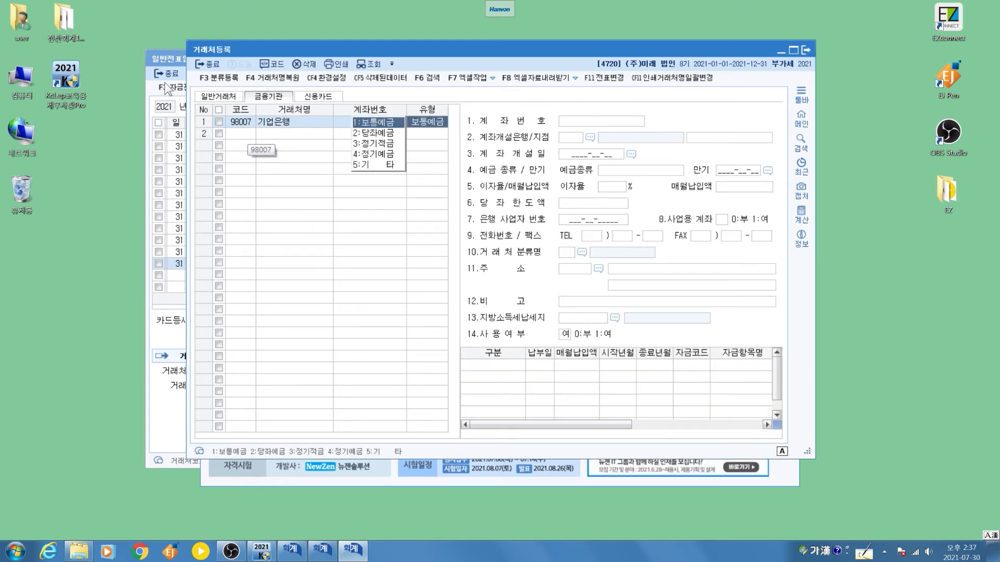
{"action": "key", "text": "Return"}
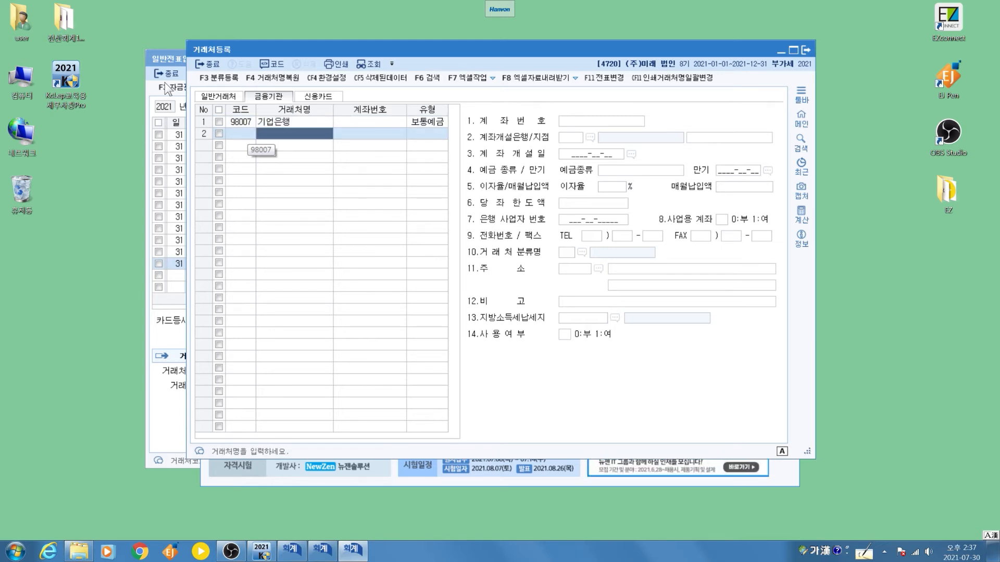
{"action": "key", "text": "Up"}
Register (주)빅솔 as a general counterparty (일반거래처) with code 1105 and close 거래처등록.
{"action": "left_click", "coordinate": [229, 98]}
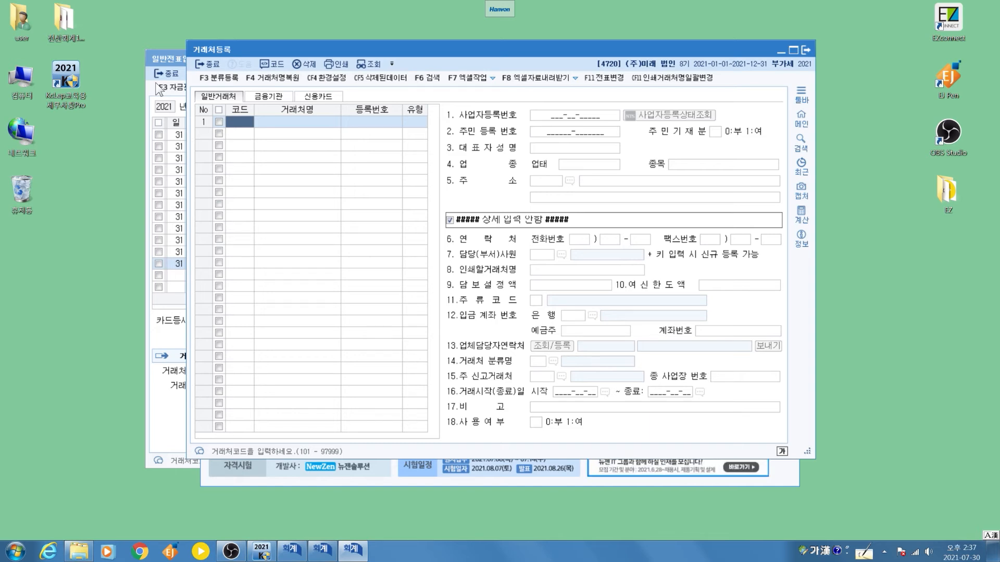
{"action": "type", "text": "1105"}
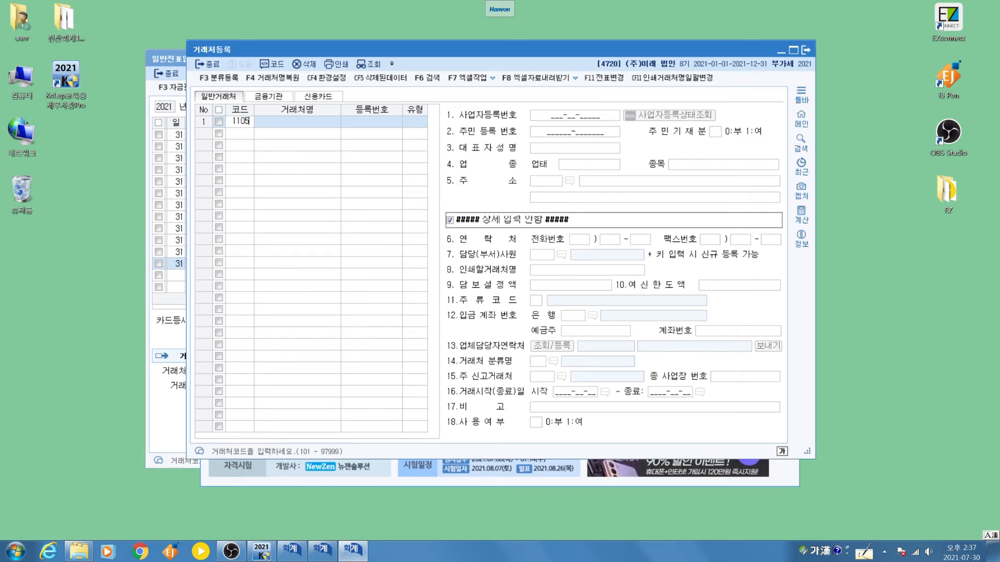
{"action": "key", "text": "Return"}
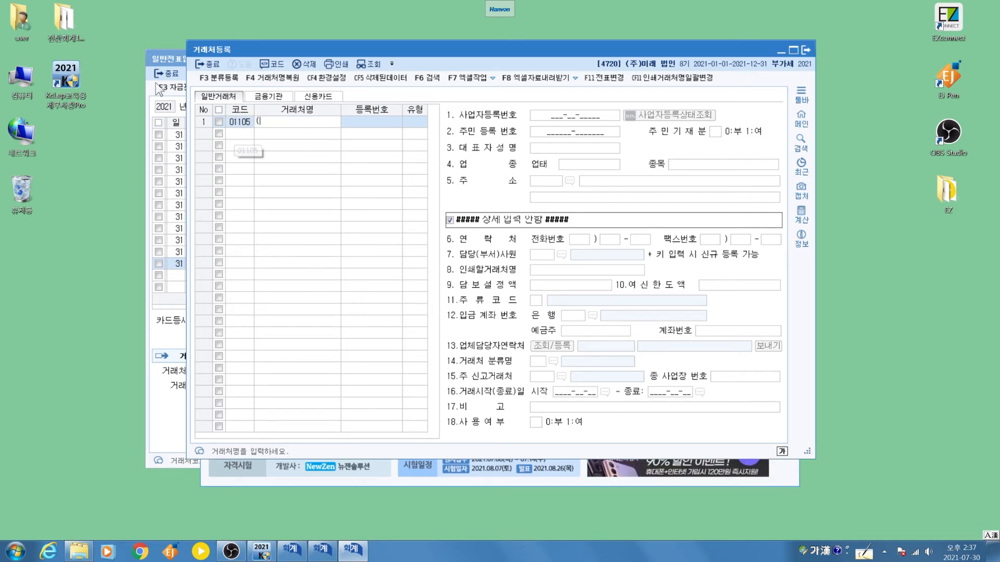
{"action": "type", "text": "(주)ㅁ"}
{"action": "type", "text": "빅솔"}
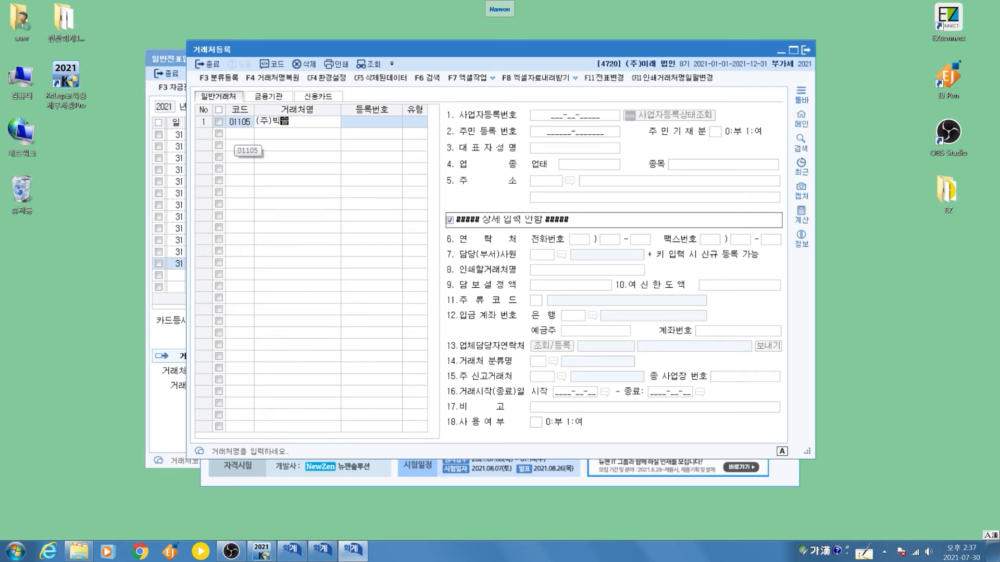
{"action": "key", "text": "Return"}
{"action": "key", "text": "Return"}
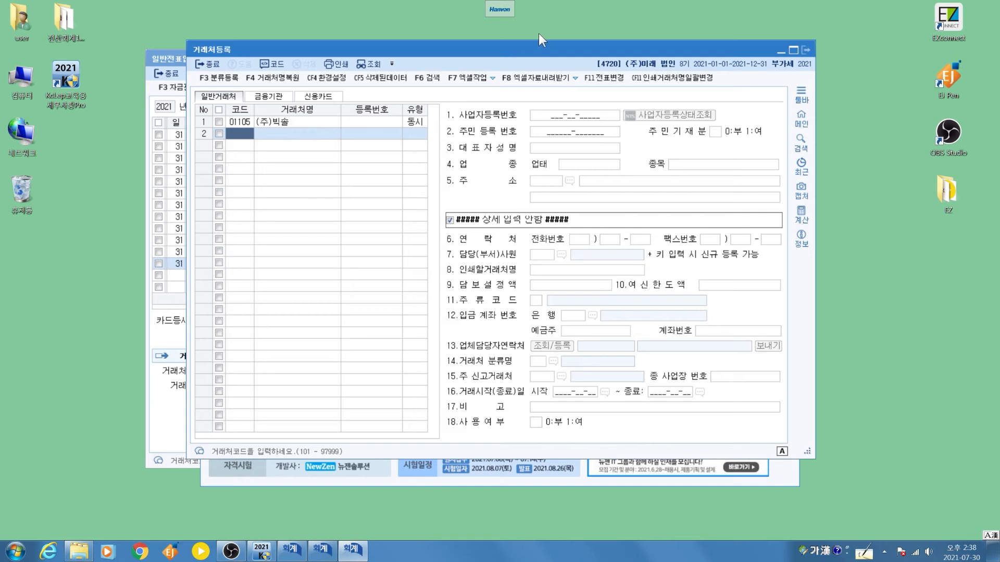
{"action": "key", "text": "Escape"}
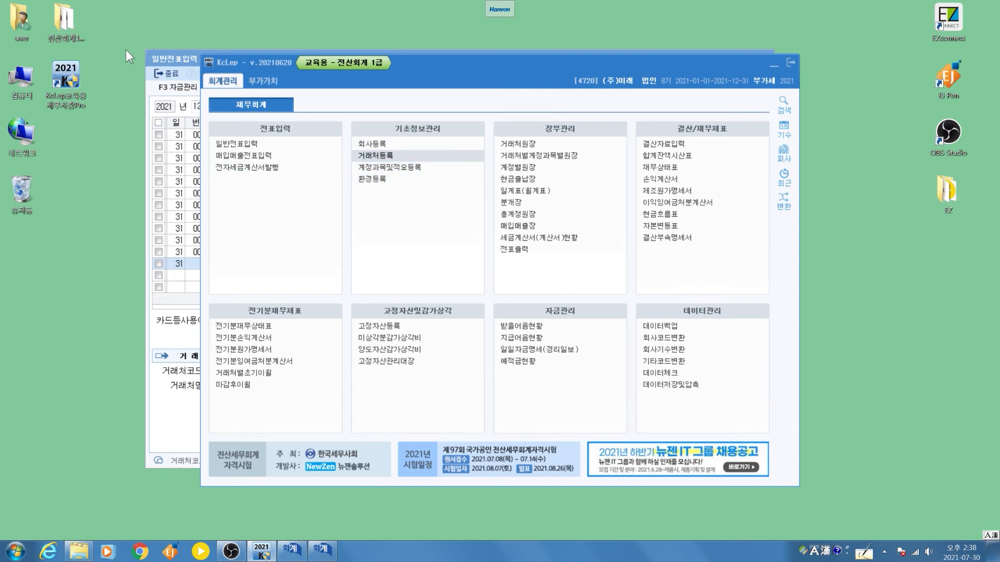
Complete the 장기차입금 debit line in 일반전표입력 with counterparty 기업은행 and an amount of 50,000,000.
{"action": "left_click", "coordinate": [168, 59]}
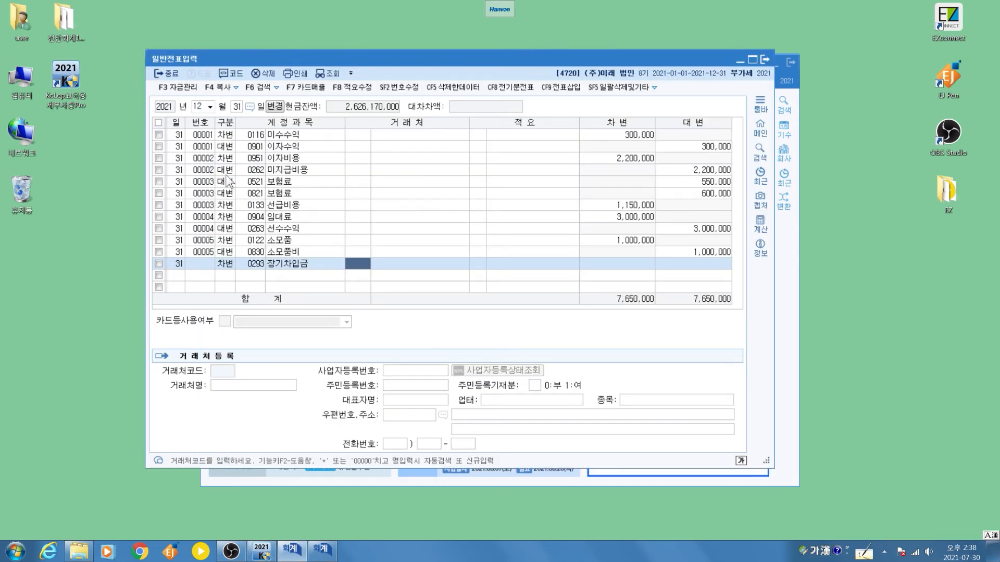
{"action": "type", "text": "기업"}
{"action": "key", "text": "Return"}
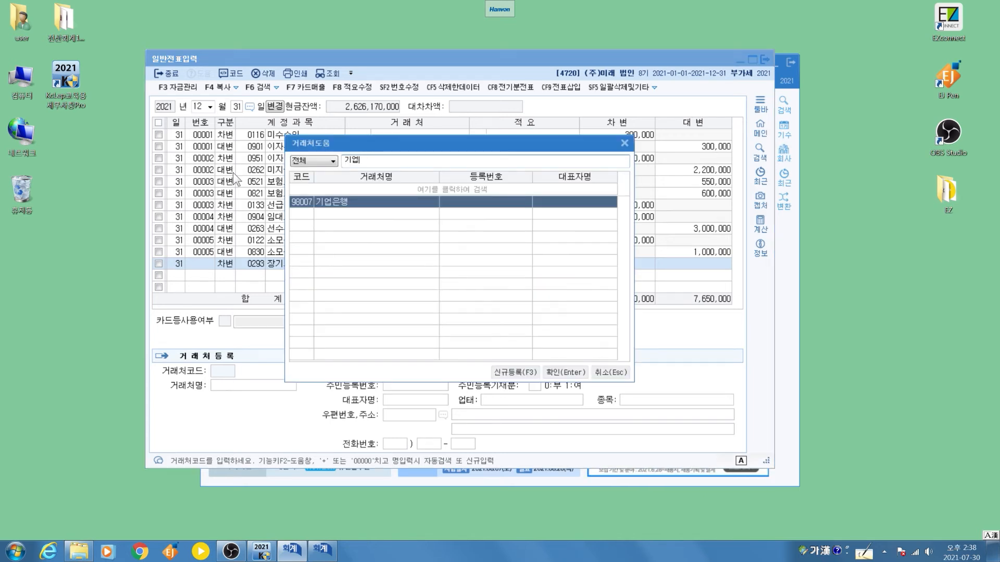
{"action": "key", "text": "Return"}
{"action": "key", "text": "Return"}
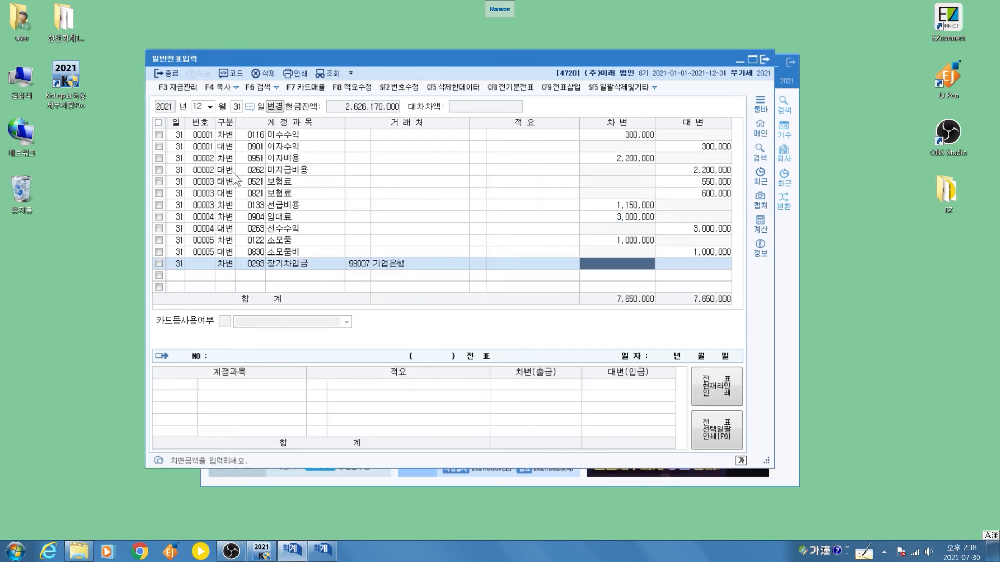
{"action": "type", "text": "50,000,000"}
{"action": "key", "text": "Return"}
Add the matching credit line for 유동성장기부채 (0264) with counterparty 기업은행 (98007) and an amount of 50,000,000.
{"action": "key", "text": "4"}
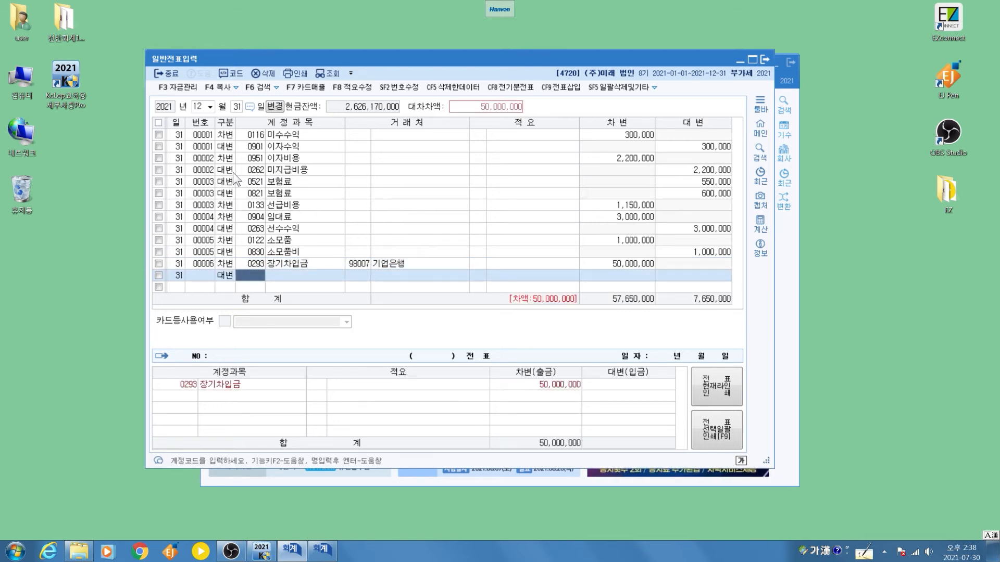
{"action": "type", "text": "비"}
{"action": "key", "text": "BackSpace"}
{"action": "type", "text": "유동성"}
{"action": "key", "text": "Return"}
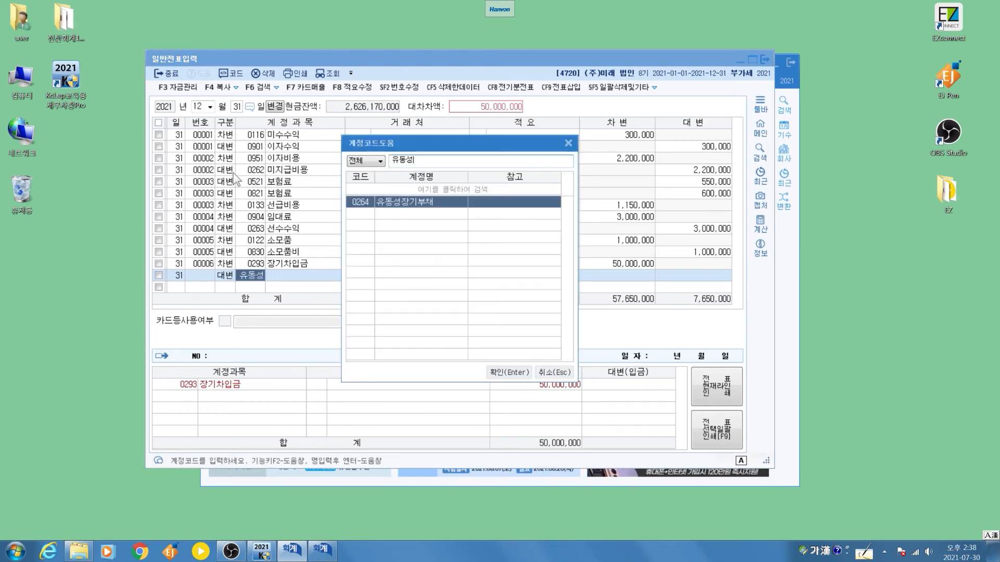
{"action": "key", "text": "Return"}
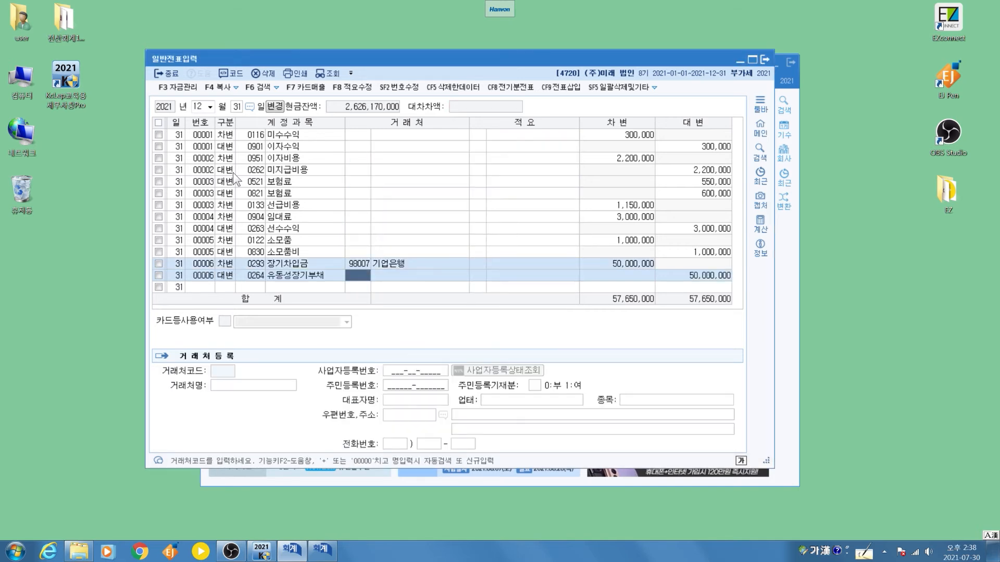
{"action": "type", "text": "98007"}
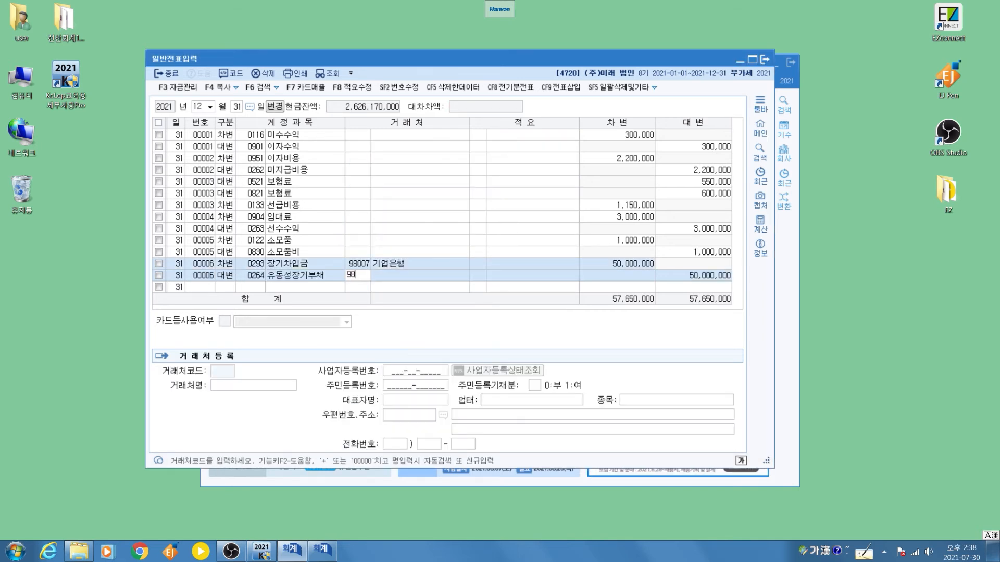
{"action": "key", "text": "Return"}
{"action": "key", "text": "Return"}
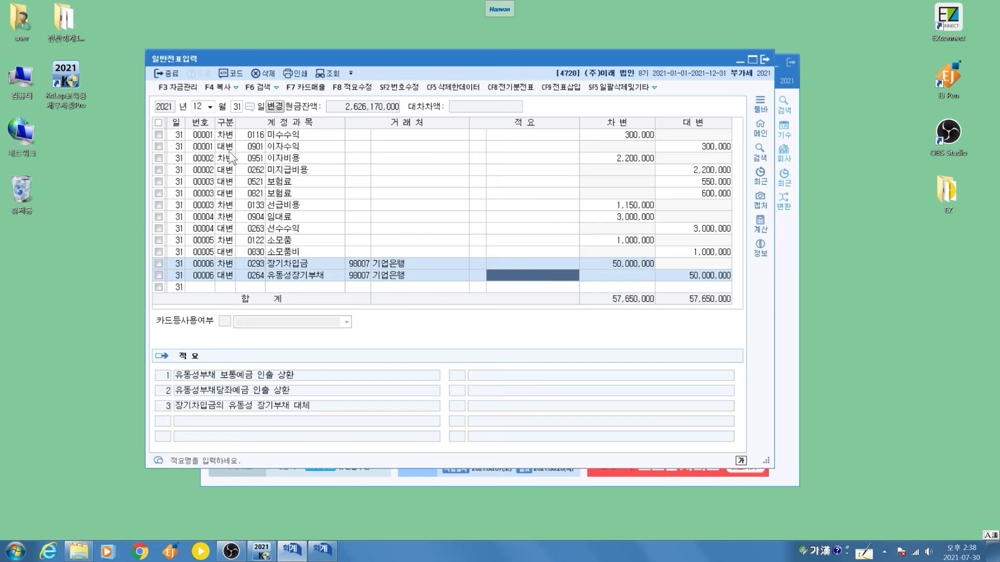
{"action": "key", "text": "Return"}
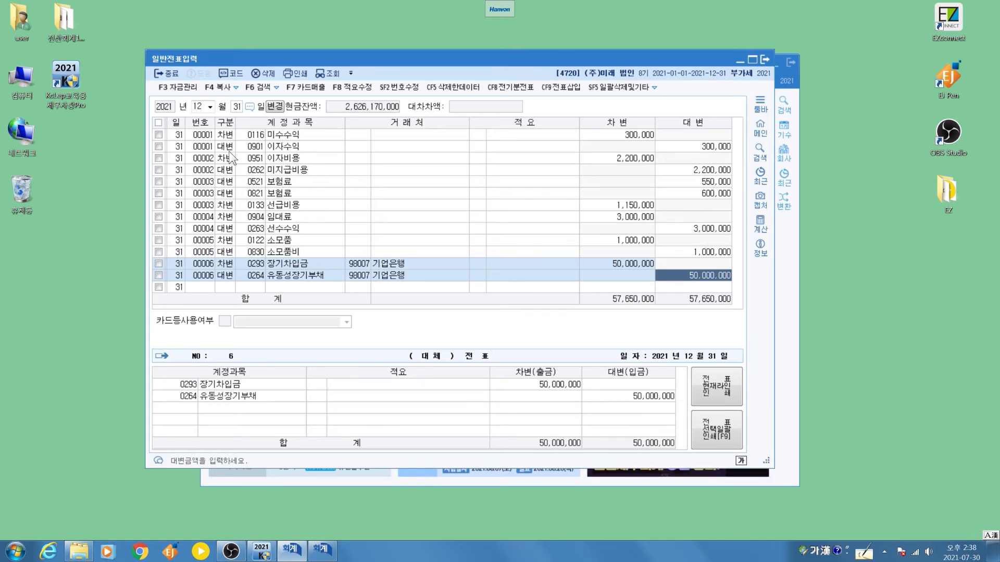
{"action": "key", "text": "Return"}
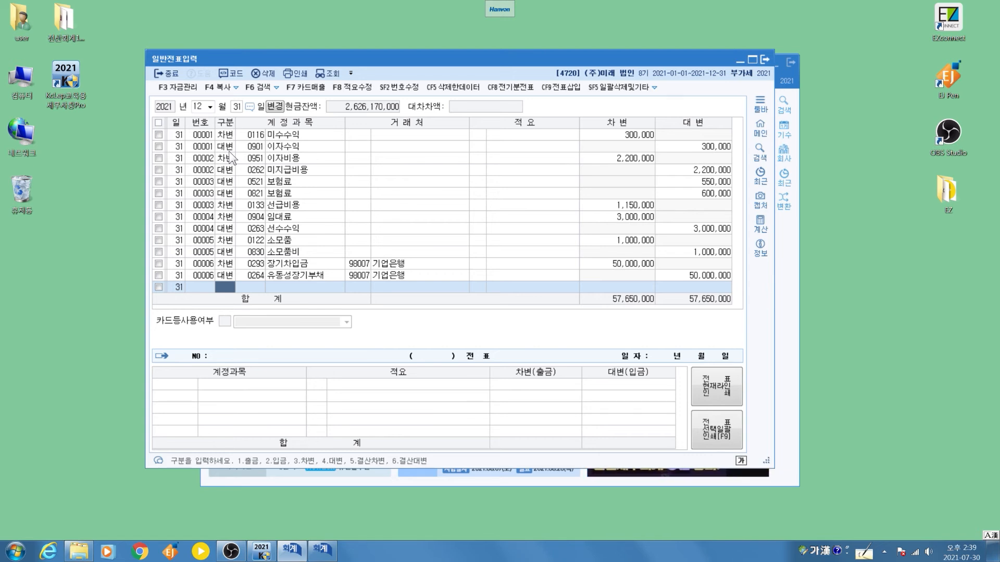
Add a December 31 credit line for 단기차입금 (0260) with counterparty (주)빅솔 and an amount of 1,000,000.
{"action": "type", "text": "4단기차"}
{"action": "key", "text": "Return"}
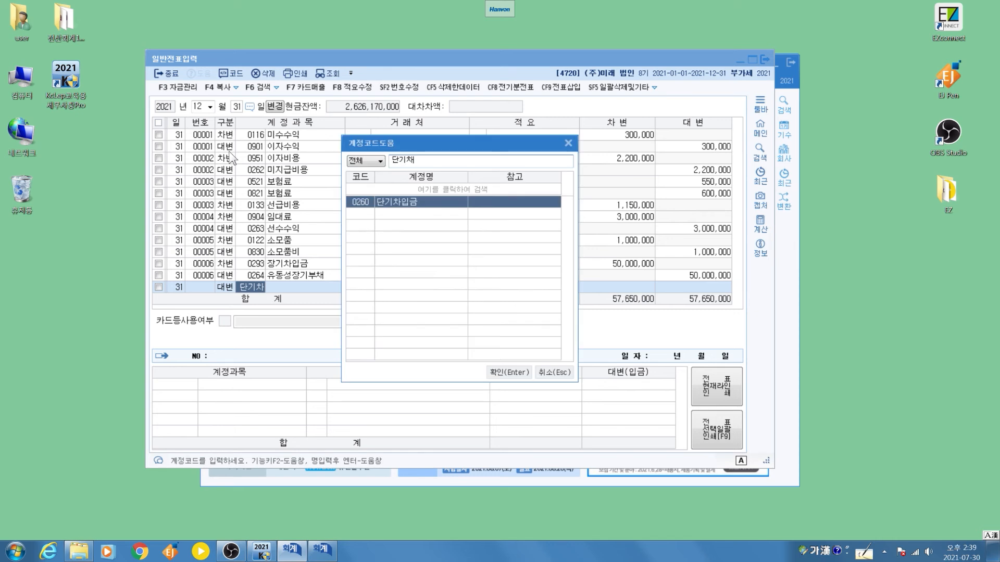
{"action": "key", "text": "Return"}
{"action": "type", "text": "빅솔"}
{"action": "key", "text": "Return"}
{"action": "key", "text": "Return"}
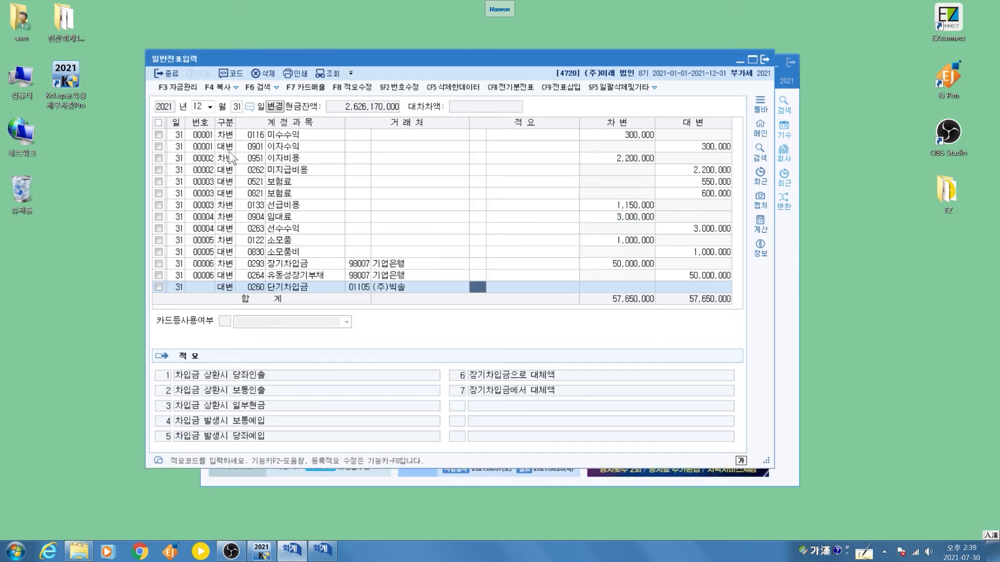
{"action": "key", "text": "Return"}
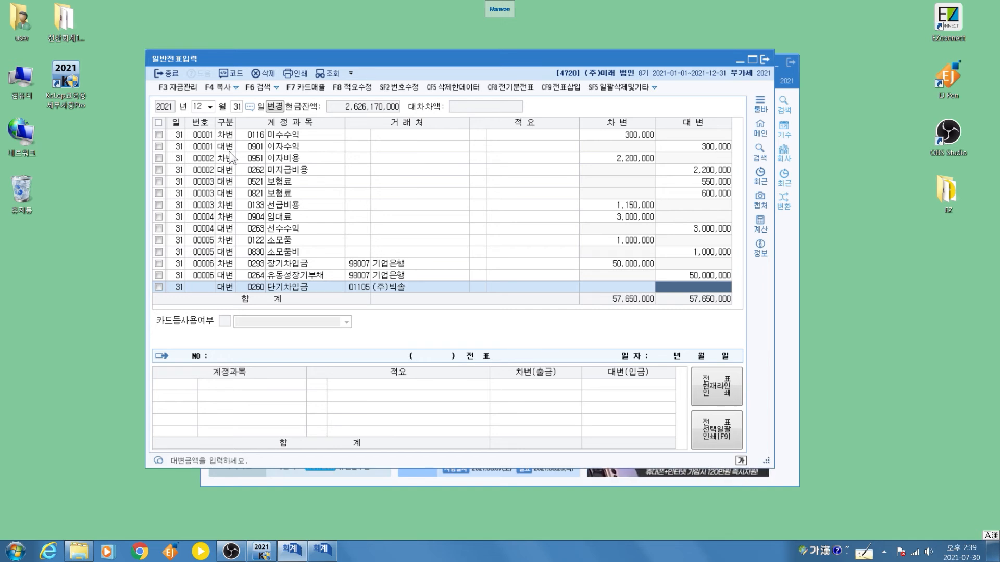
{"action": "type", "text": "1000000"}
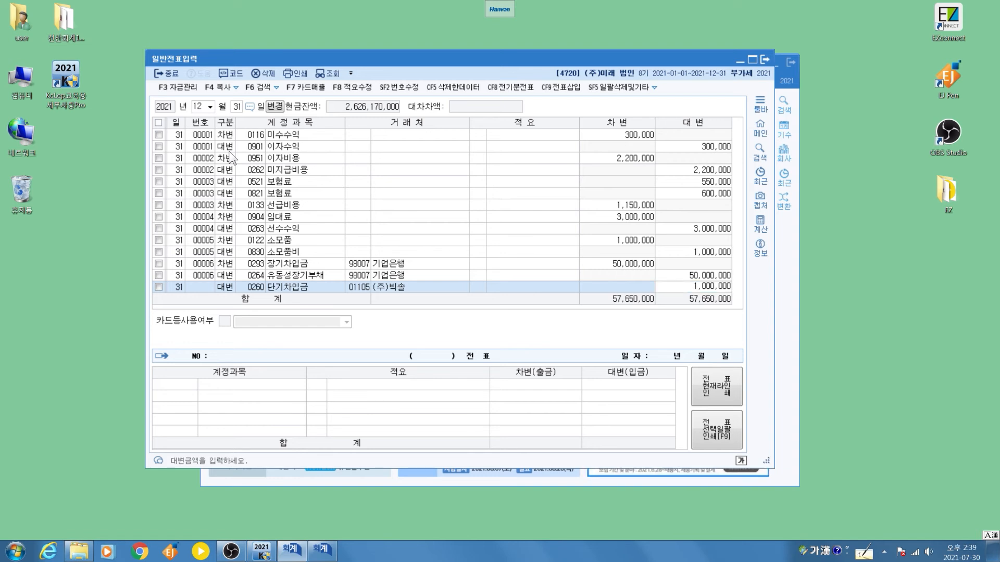
{"action": "key", "text": "Return"}
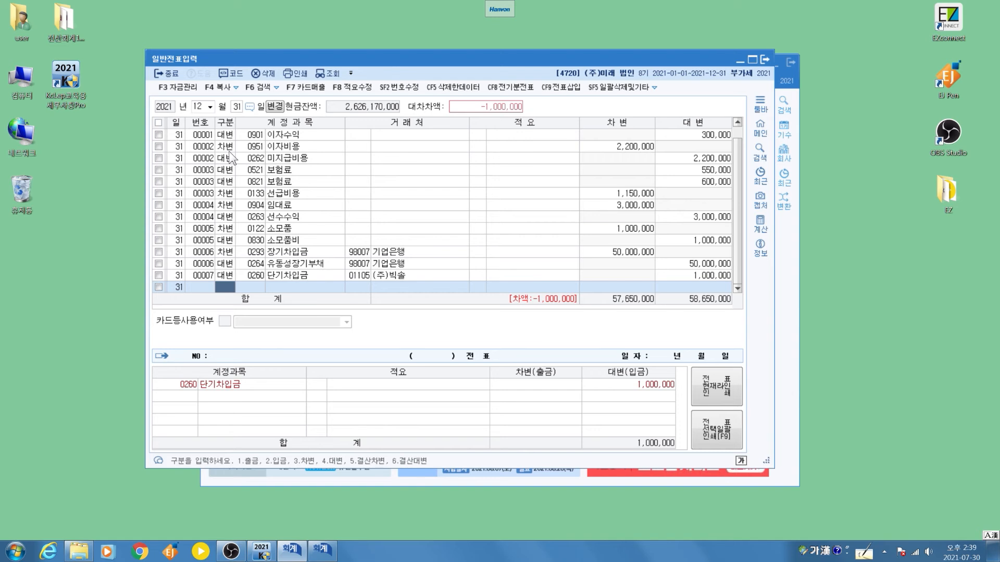
Add the matching debit line for 외화환산손실 (0955) with an amount of 1,000,000 and no counterparty.
{"action": "type", "text": "3"}
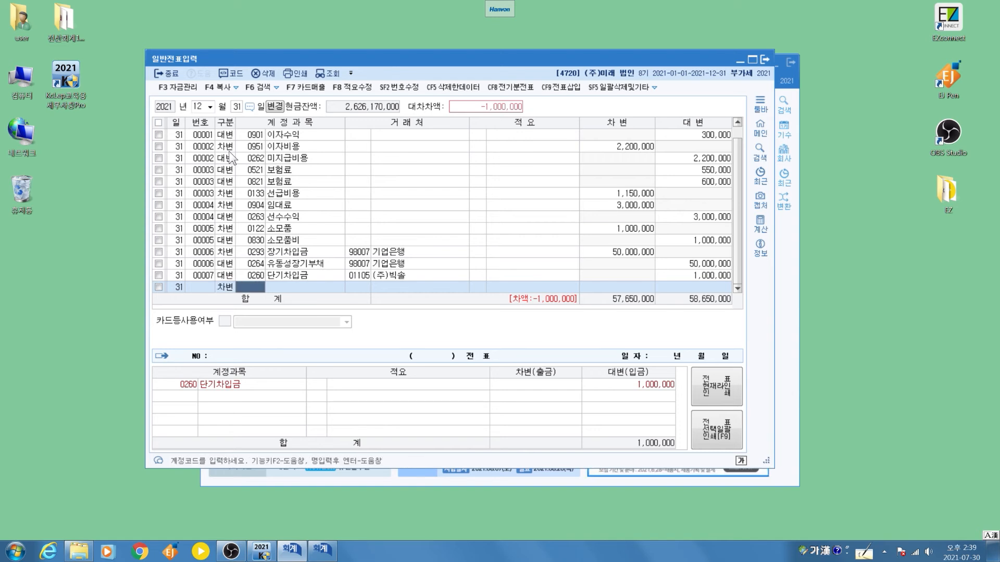
{"action": "type", "text": "외화환"}
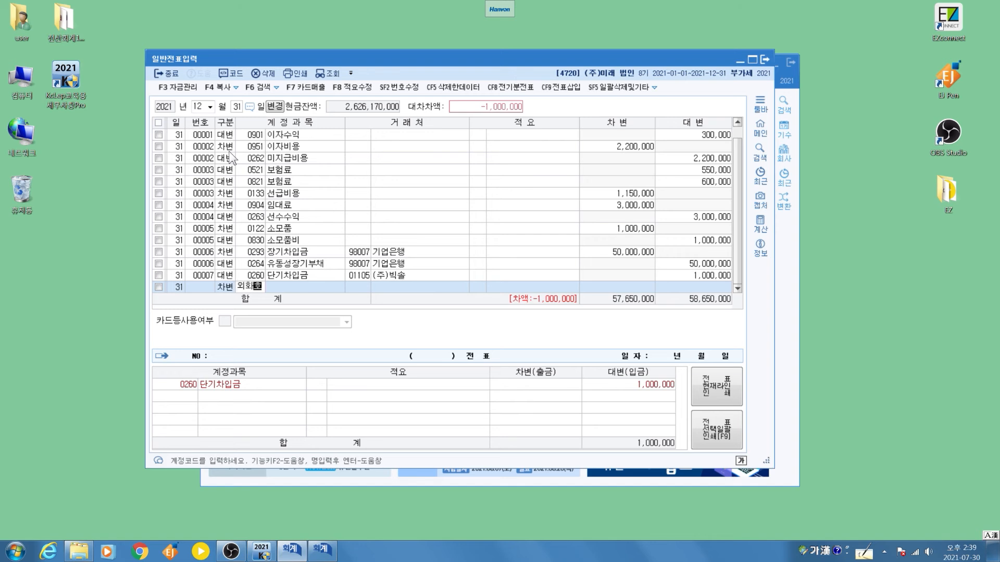
{"action": "key", "text": "Return"}
{"action": "key", "text": "Down"}
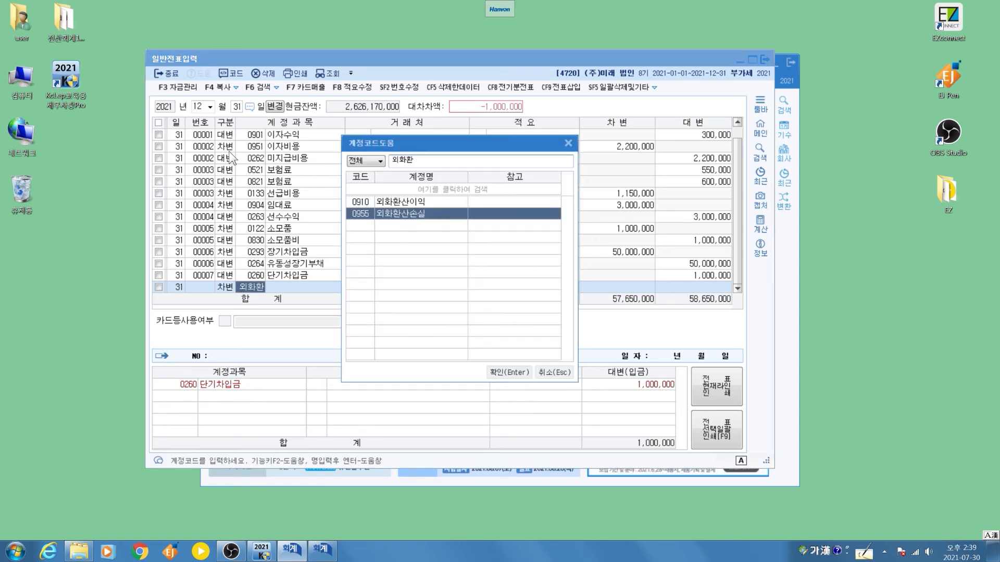
{"action": "key", "text": "Return"}
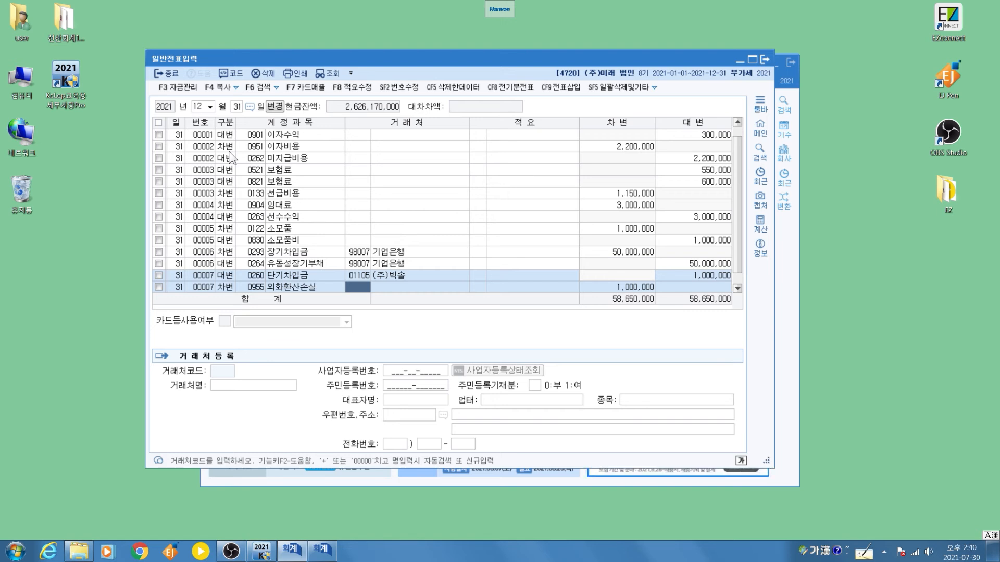
{"action": "key", "text": "Return"}
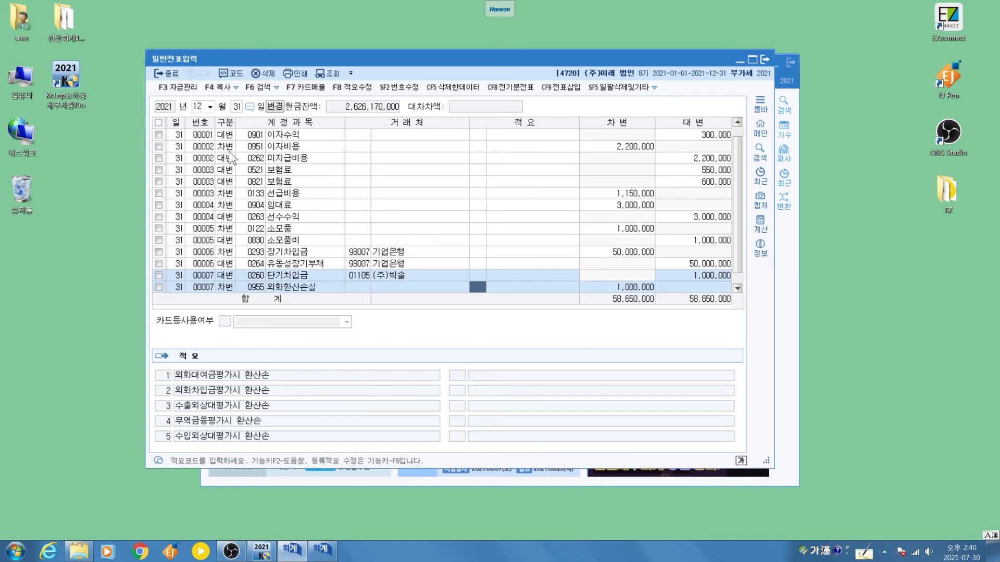
{"action": "key", "text": "Return"}
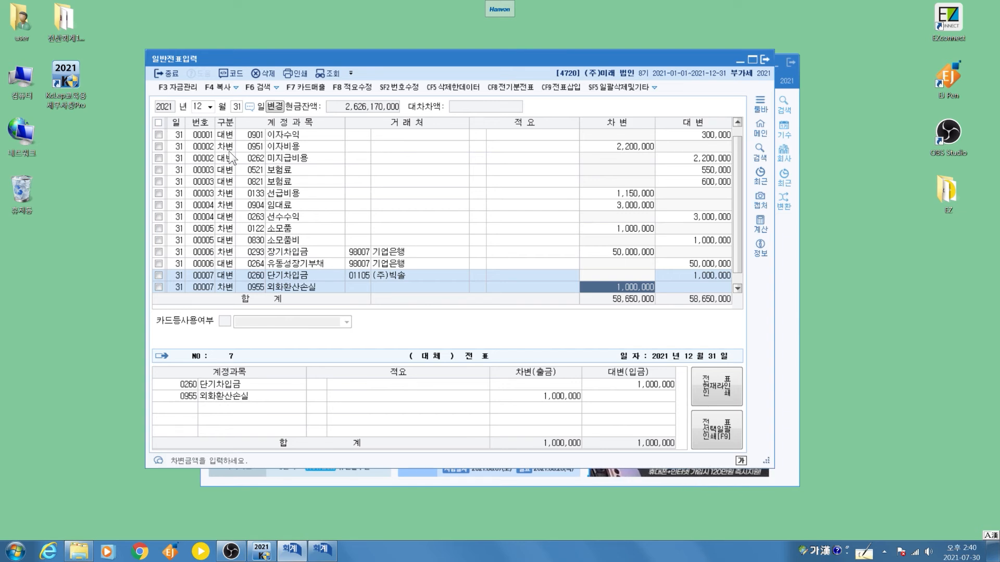
{"action": "key", "text": "Return"}
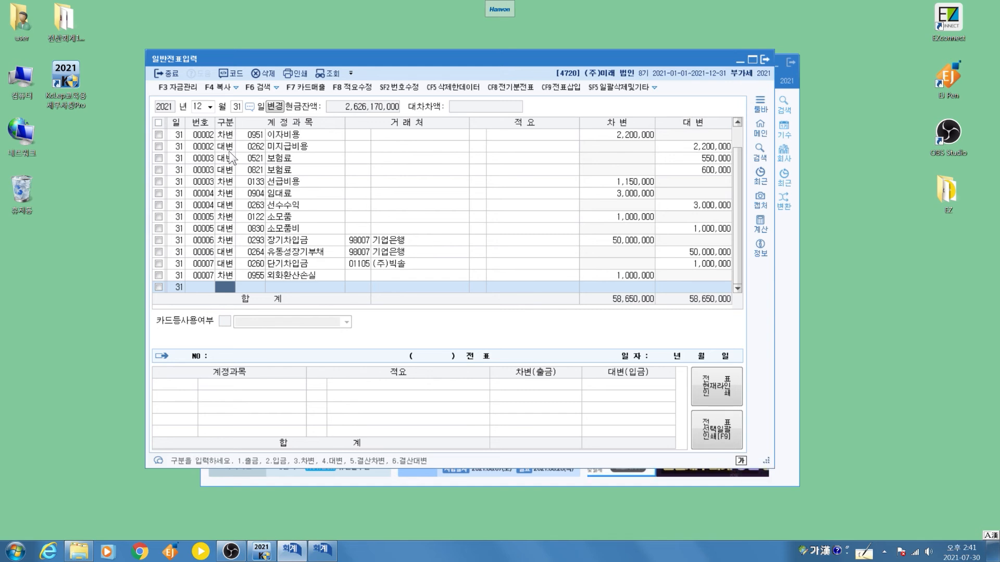
Add a December 31 debit line for 단기매매증권 (0107) with no counterparty and an amount of 7,000,000.
{"action": "type", "text": "3단기매"}
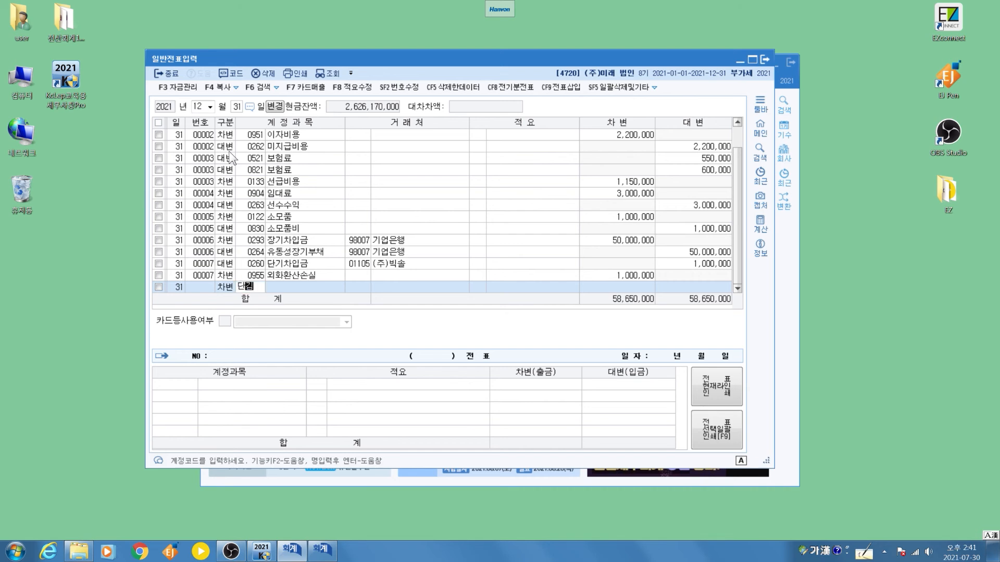
{"action": "key", "text": "Return"}
{"action": "key", "text": "Return"}
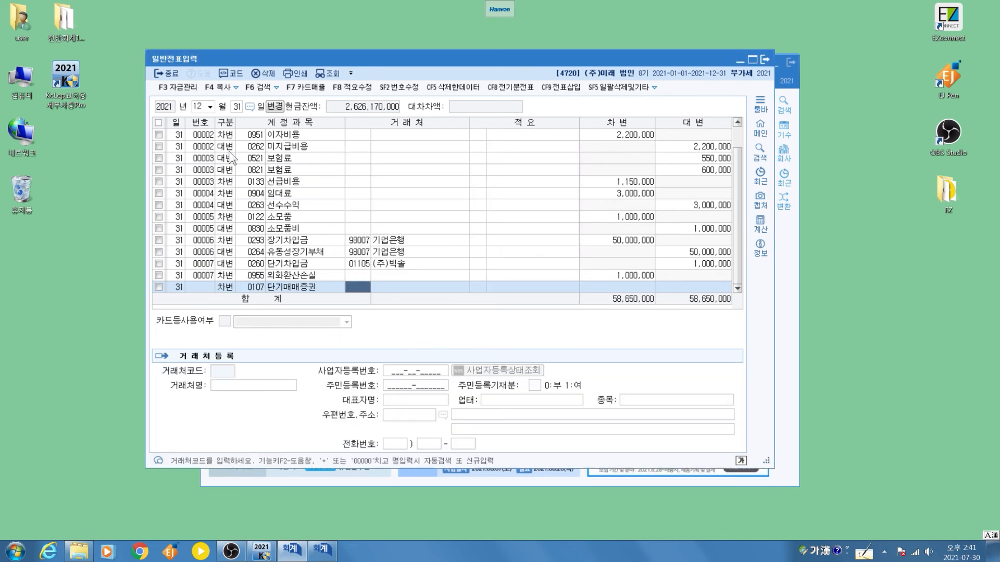
{"action": "key", "text": "Return"}
{"action": "key", "text": "Return"}
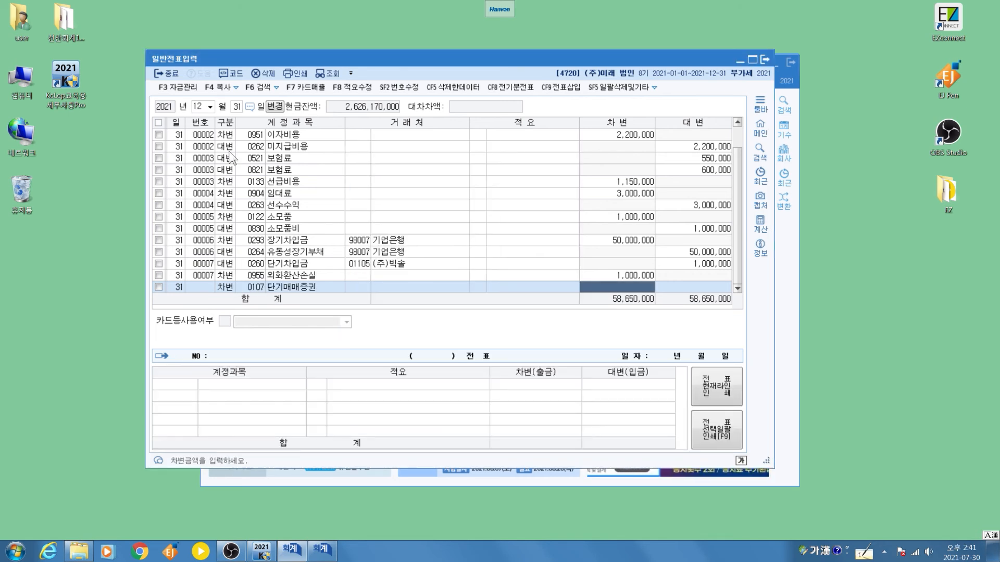
{"action": "type", "text": "7000000"}
{"action": "key", "text": "Return"}
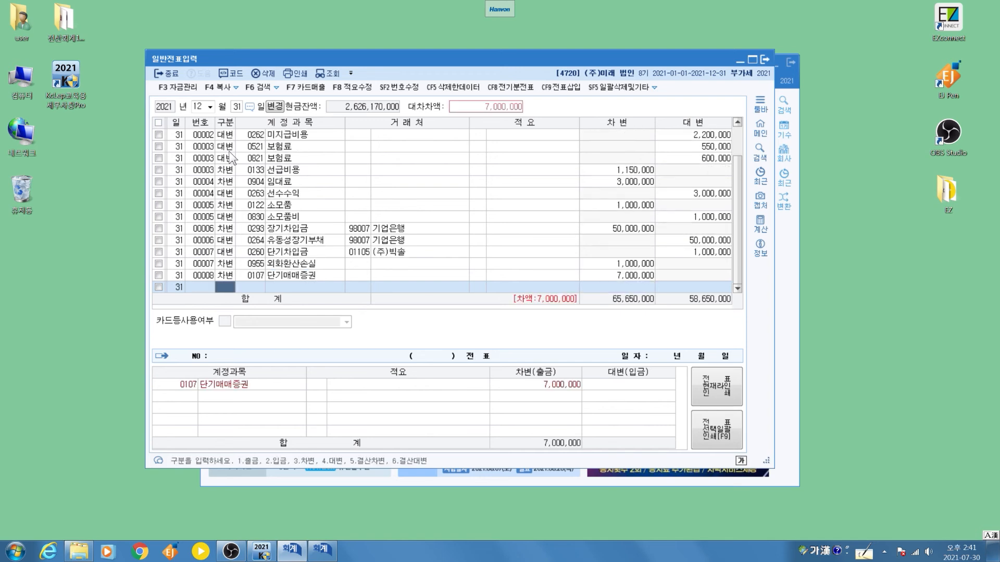
Start the matching credit line and clear its partly entered account name.
{"action": "key", "text": "Return"}
{"action": "type", "text": "단"}
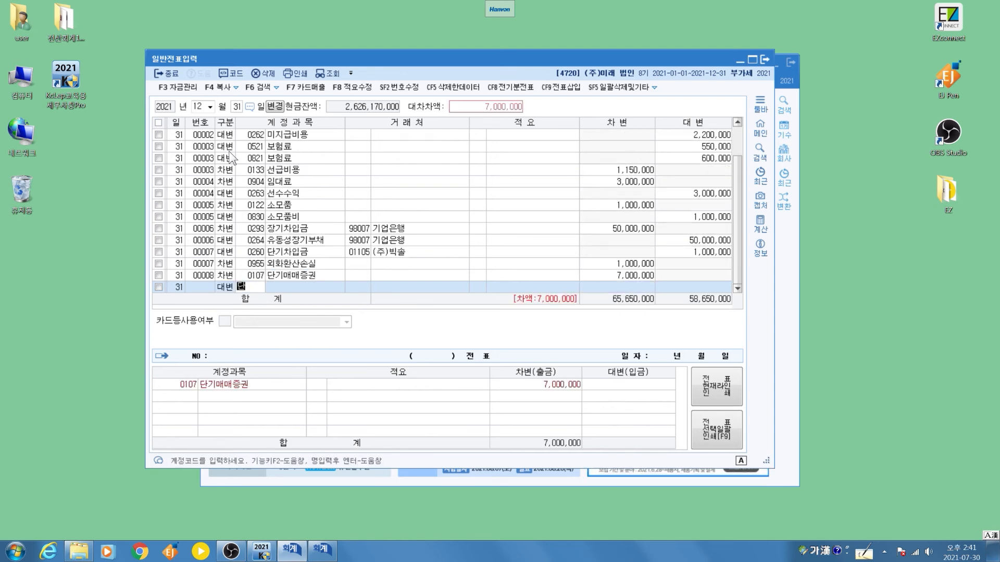
{"action": "key", "text": "BackSpace"}
{"action": "key", "text": "BackSpace"}
{"action": "key", "text": "BackSpace"}
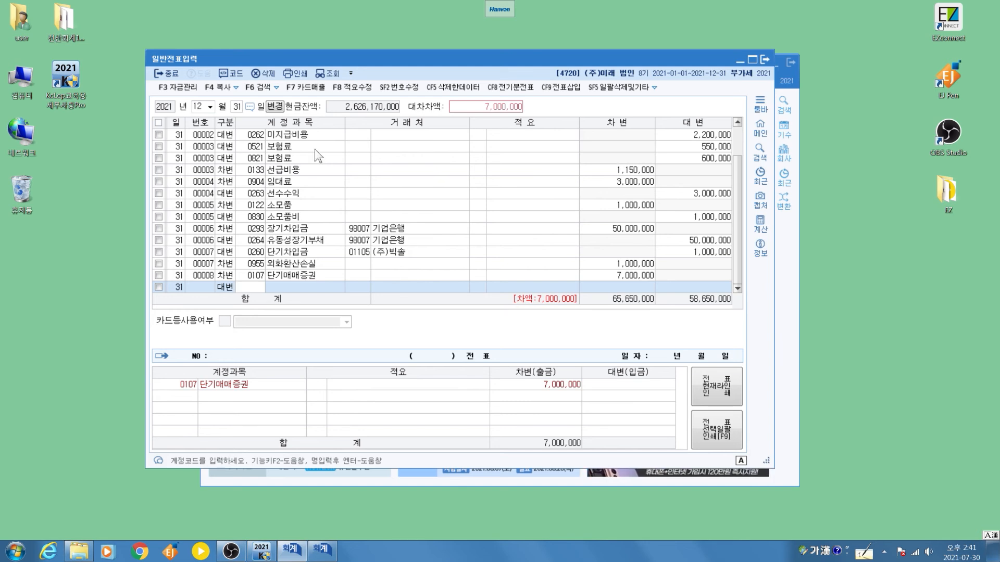
Switch to the main menu, open 계정과목및적요등록 and select the name of unused account 0932 in the 영업외수익 range for editing.
{"action": "key", "text": "alt+Tab"}
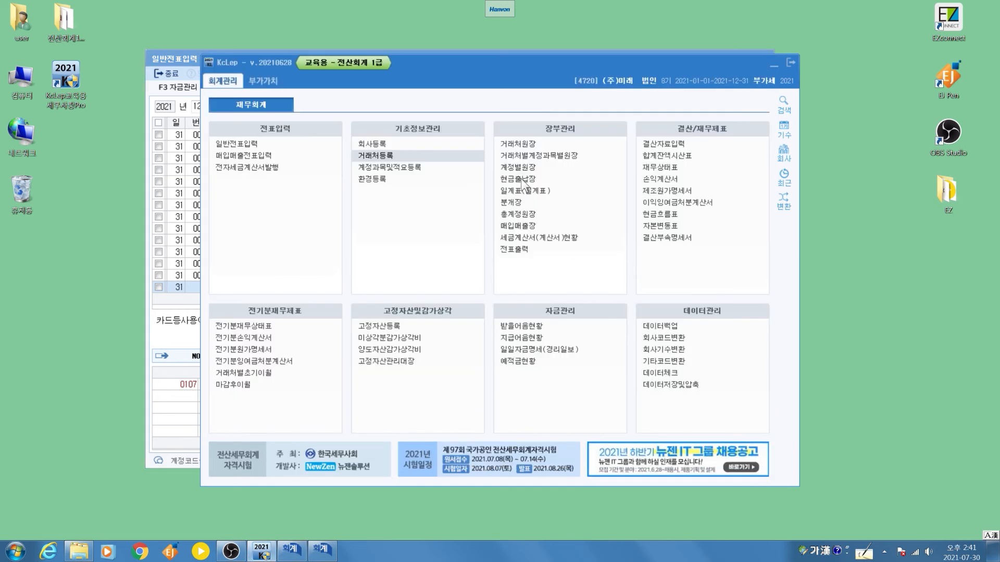
{"action": "left_click", "coordinate": [375, 169]}
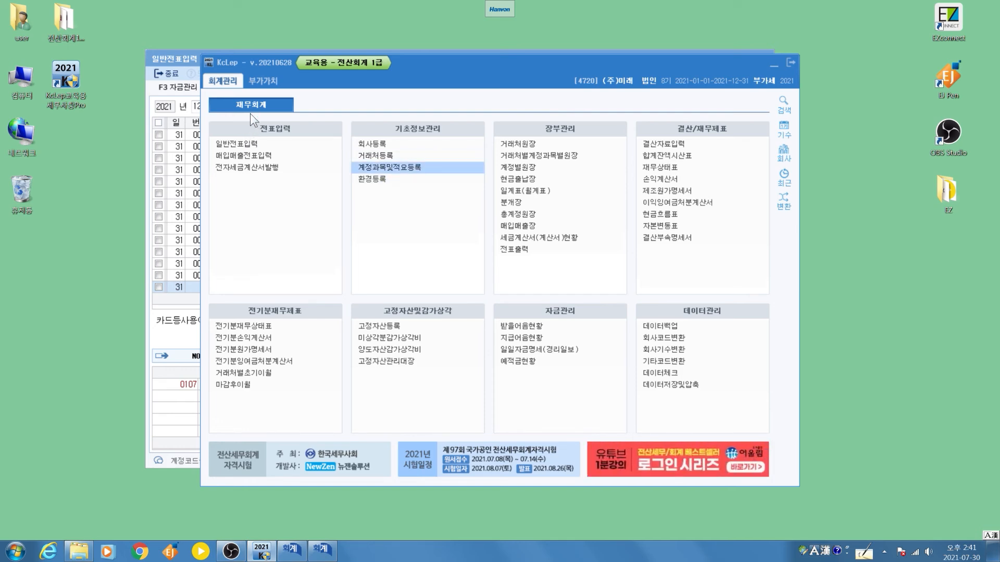
{"action": "left_click_drag", "start_coordinate": [393, 94], "coordinate": [395, 332]}
{"action": "scroll", "coordinate": [262, 229], "scroll_direction": "down", "scroll_amount": 20}
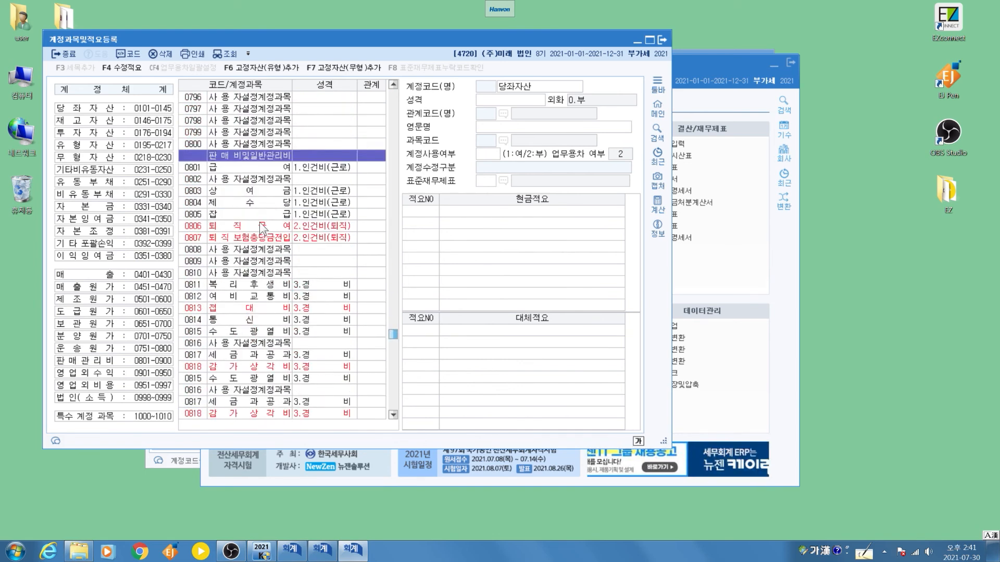
{"action": "scroll", "coordinate": [264, 245], "scroll_direction": "down", "scroll_amount": 11}
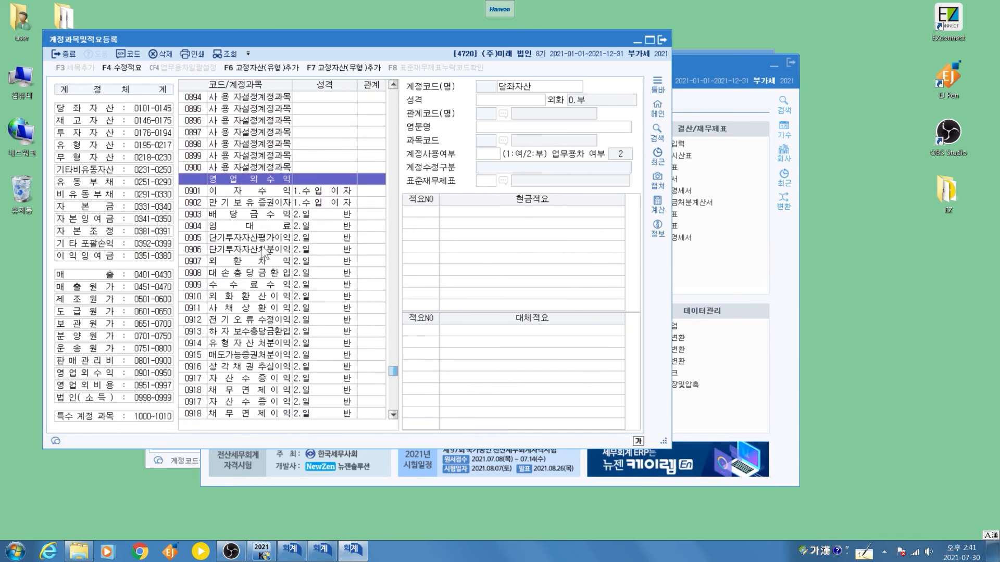
{"action": "scroll", "coordinate": [266, 252], "scroll_direction": "down", "scroll_amount": 2}
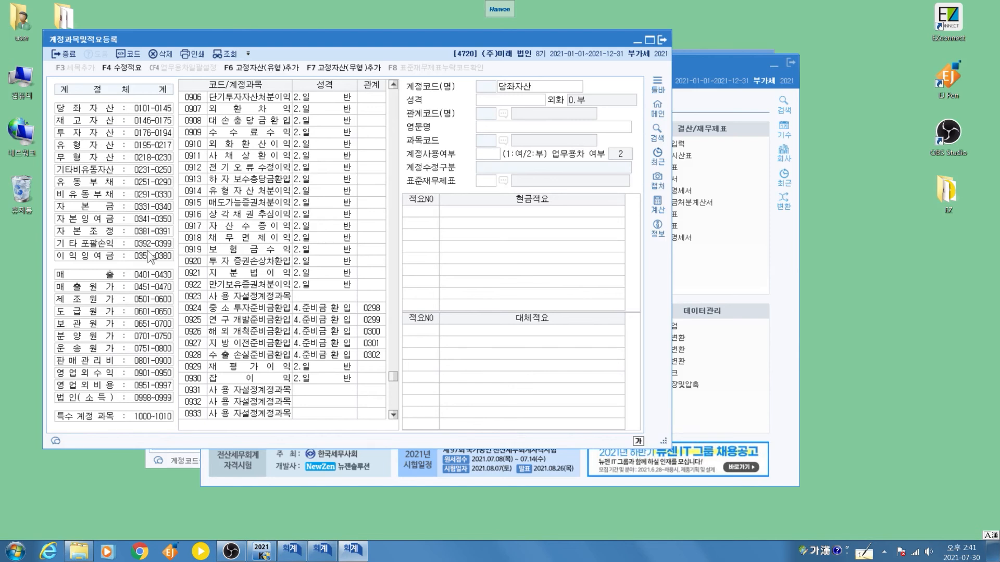
{"action": "left_click", "coordinate": [237, 401]}
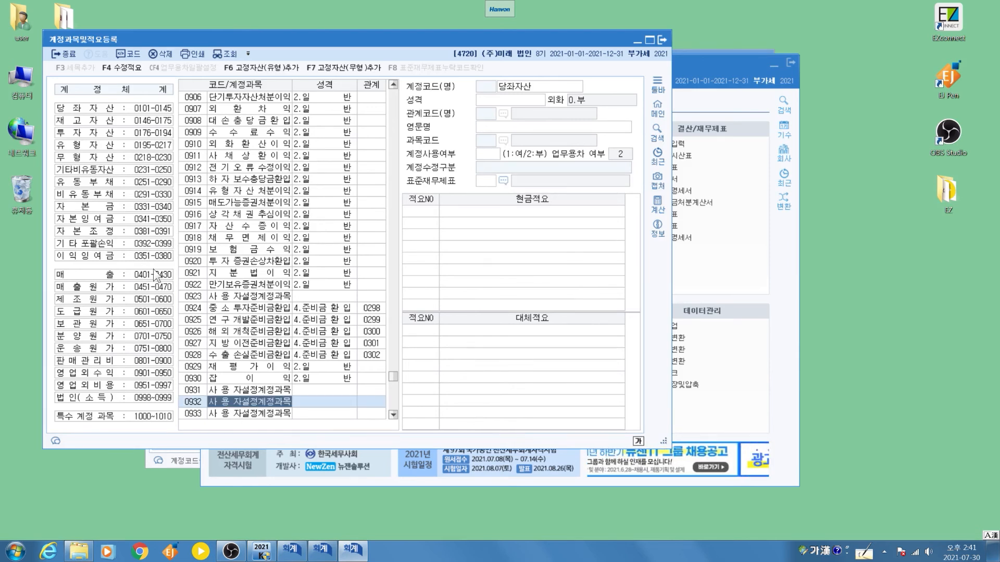
{"action": "left_click", "coordinate": [509, 90]}
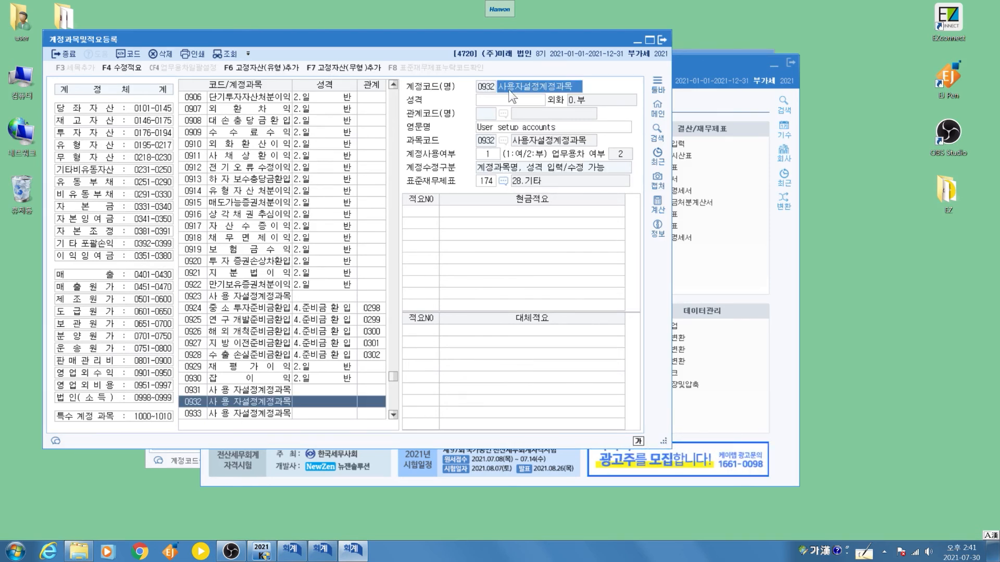
Name account 0932 단기매매증권평가익, set its 성격 to 2.일반, and close the account registration.
{"action": "type", "text": "단"}
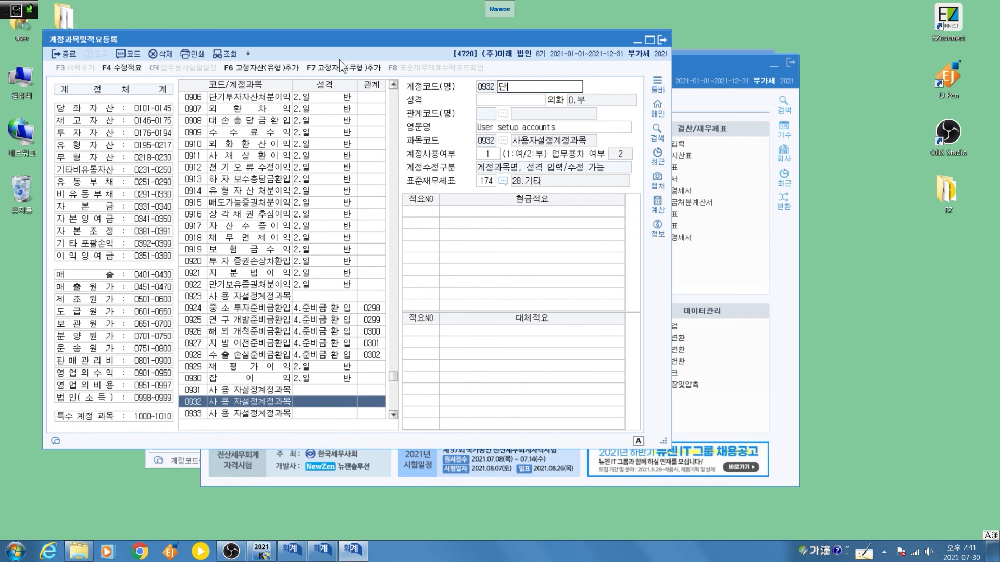
{"action": "type", "text": "기매매증권평가이"}
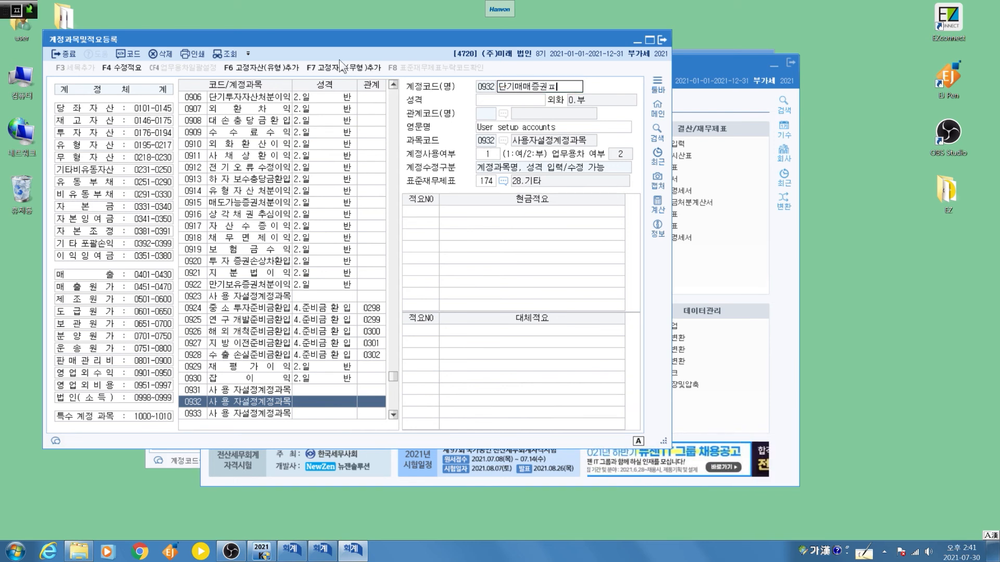
{"action": "type", "text": "ㄱ"}
{"action": "key", "text": "Return"}
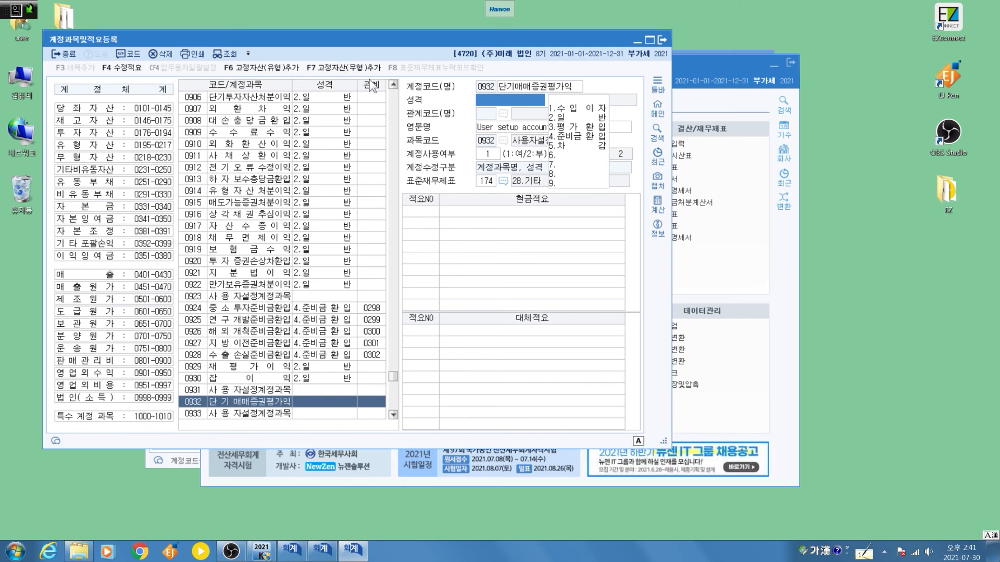
{"action": "key", "text": "2"}
{"action": "key", "text": "Return"}
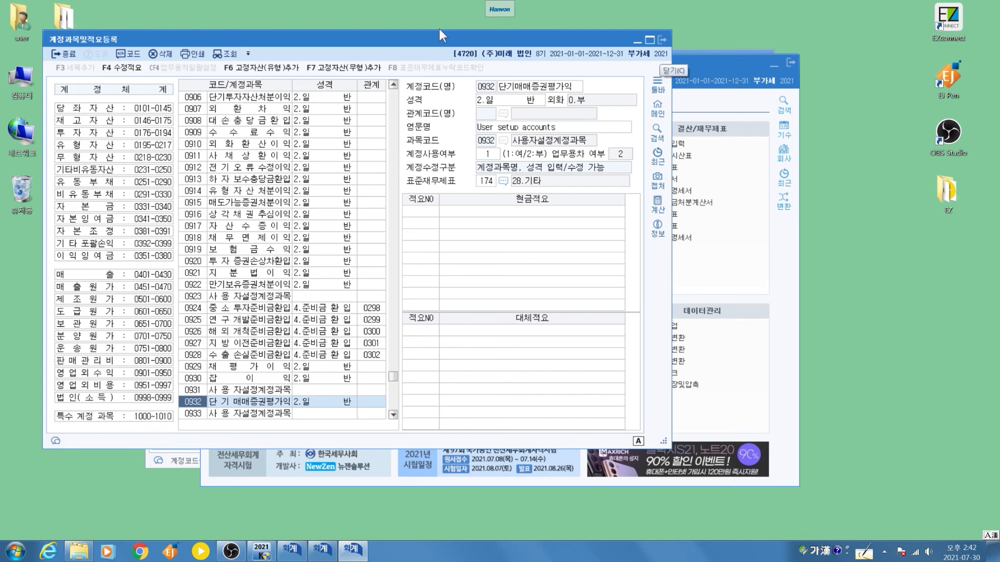
{"action": "key", "text": "Escape"}
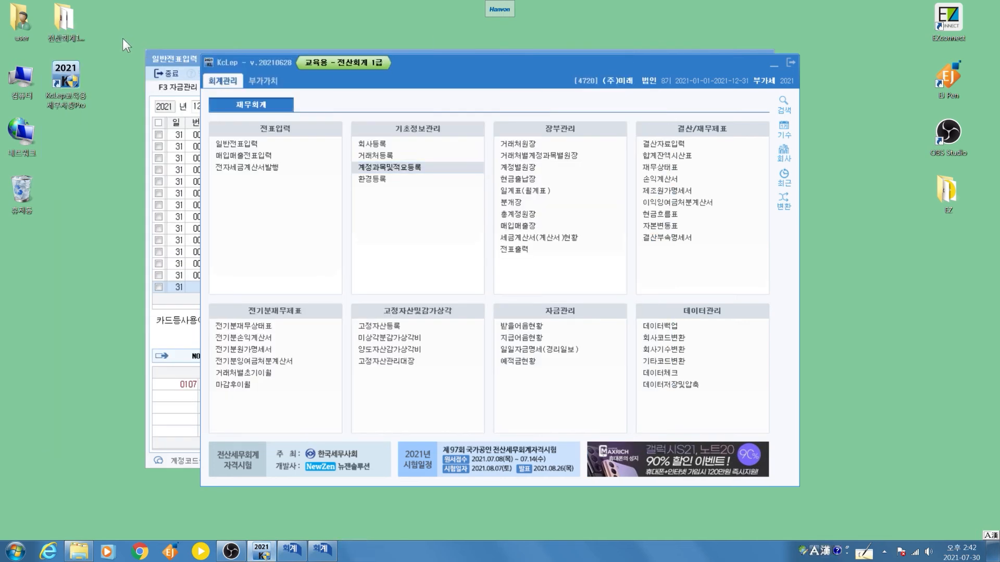
Return to 일반전표입력 and complete the credit line with account 0932 단기매매증권평가익, no counterparty and an amount of 7,000,000.
{"action": "left_click", "coordinate": [178, 219]}
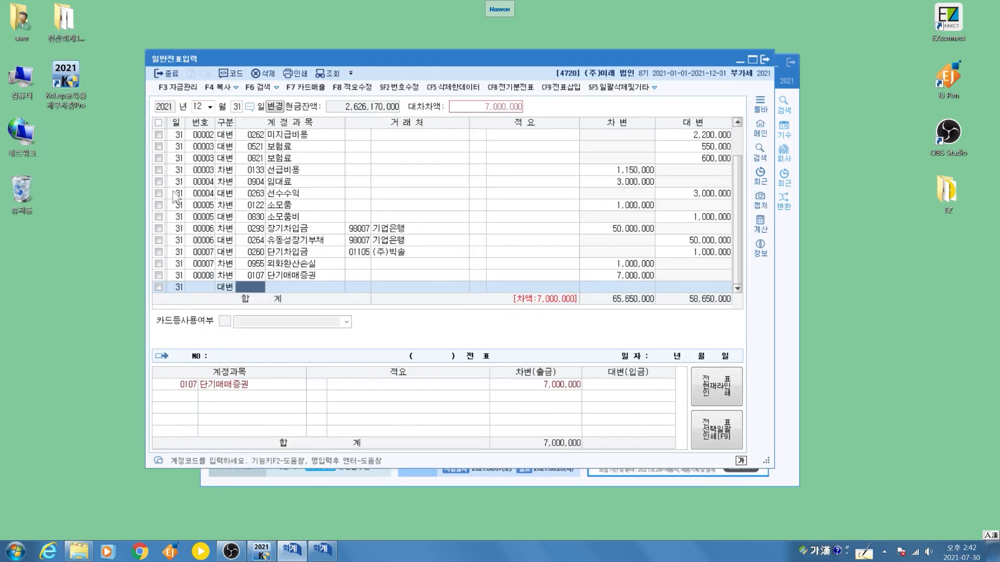
{"action": "type", "text": "0932"}
{"action": "key", "text": "Return"}
{"action": "key", "text": "Return"}
{"action": "key", "text": "Return"}
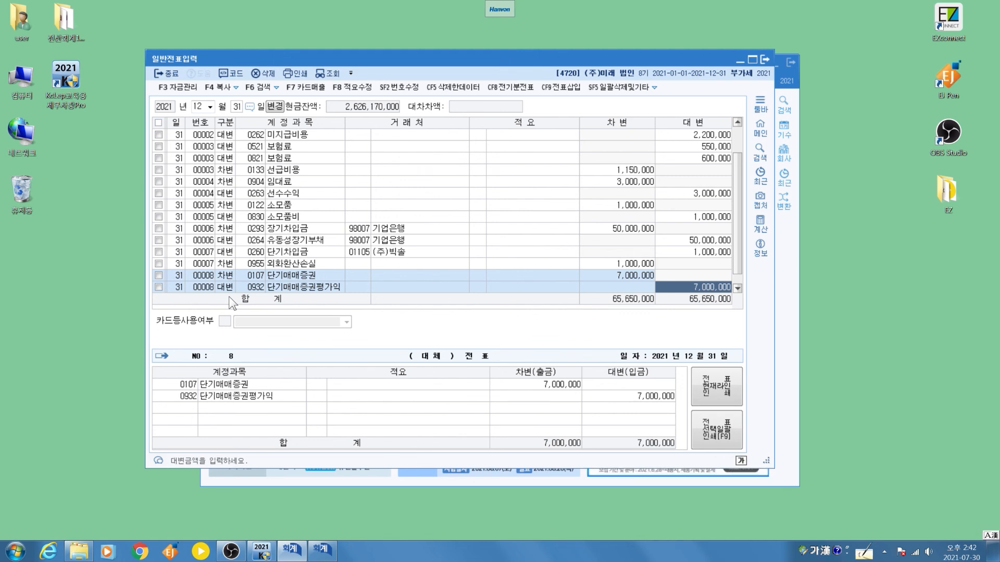
{"action": "key", "text": "Return"}
Add a December 31 debit line for 잡손실 (0980) with no counterparty and an amount of 50,000.
{"action": "type", "text": "3잡소"}
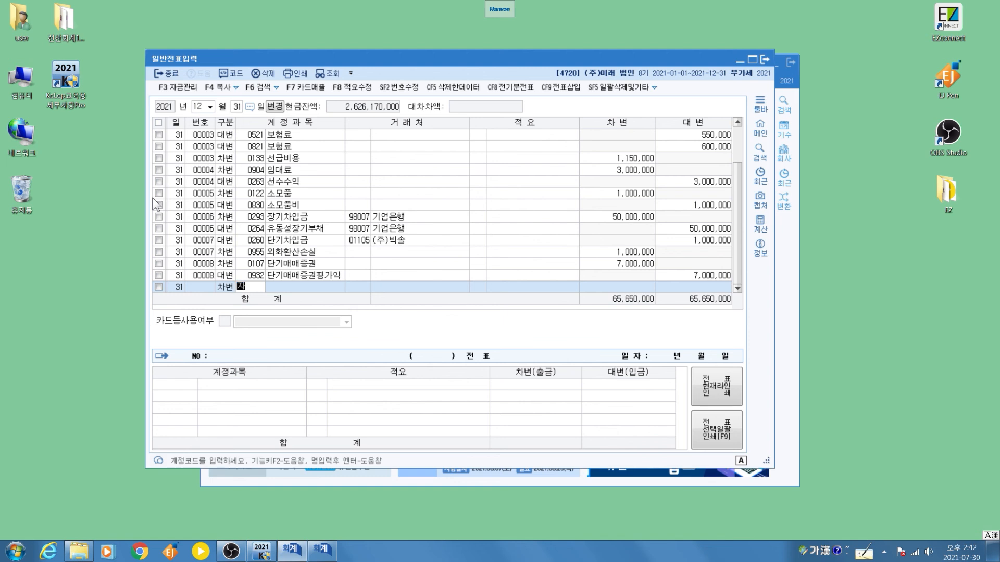
{"action": "type", "text": "ㄴ실"}
{"action": "key", "text": "Return"}
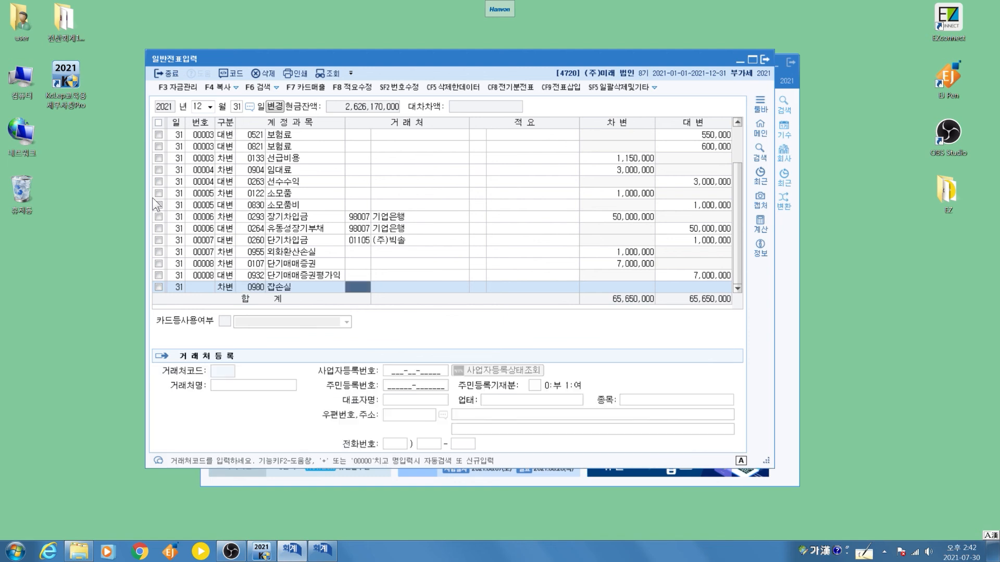
{"action": "key", "text": "Return"}
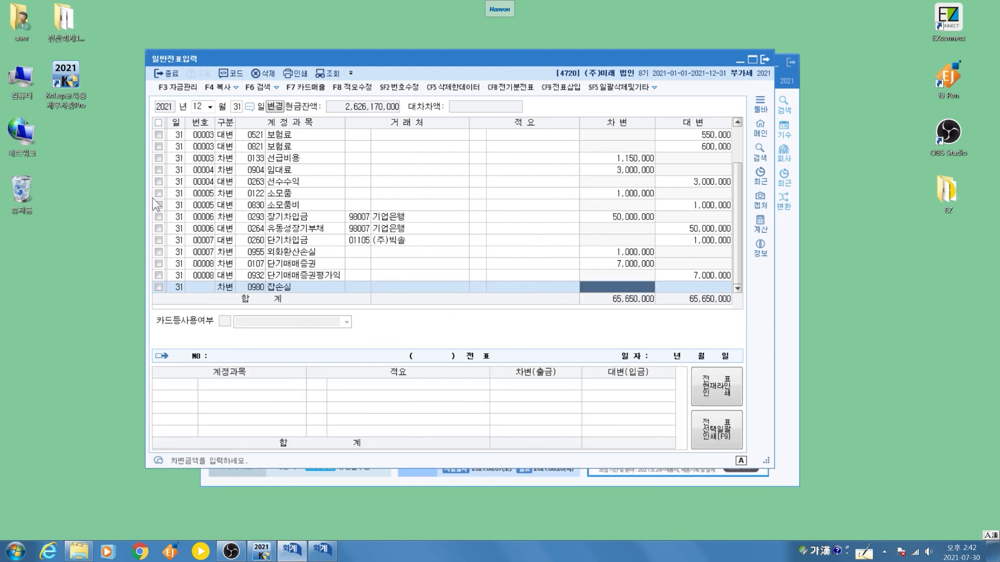
{"action": "type", "text": "500000"}
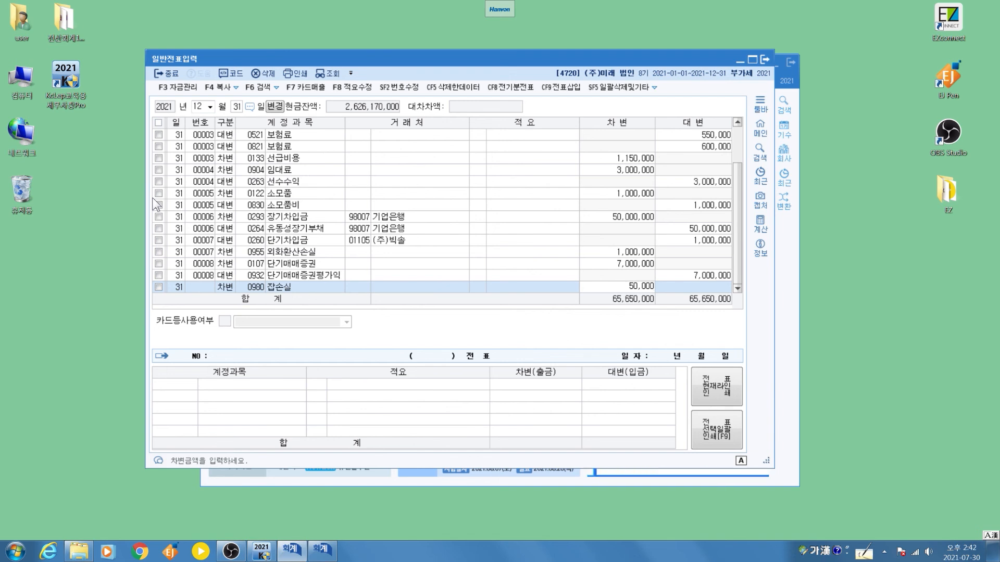
{"action": "key", "text": "Return"}
Add the matching credit line for 현금과부족 (0141) with no counterparty and an amount of 50,000.
{"action": "type", "text": "41 "}
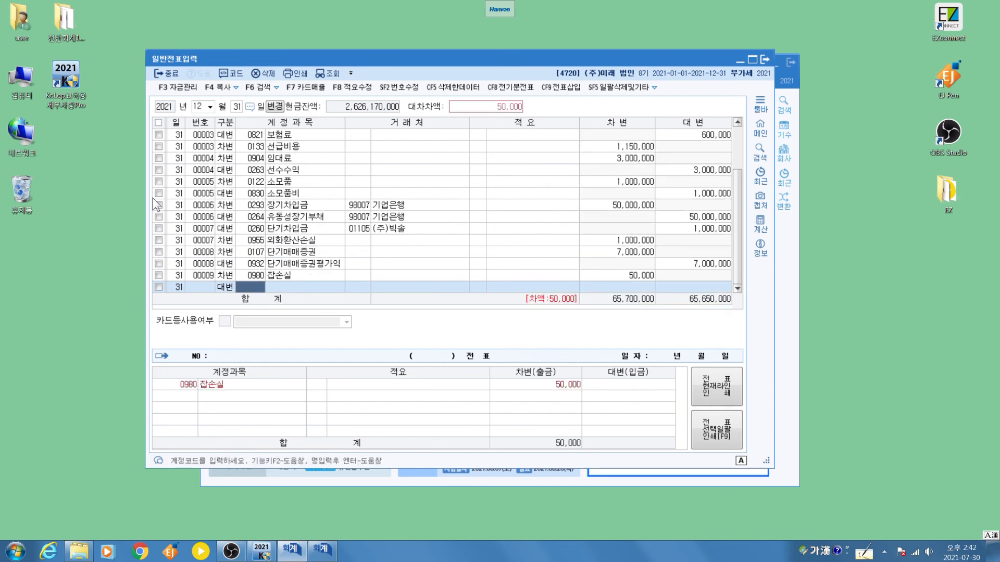
{"action": "type", "text": "현금"}
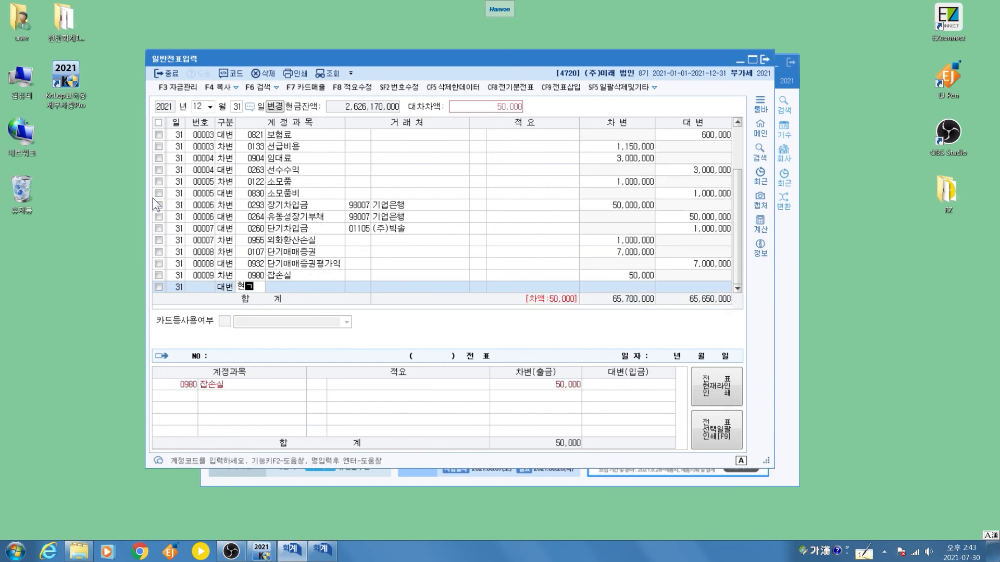
{"action": "type", "text": "과"}
{"action": "key", "text": "Return"}
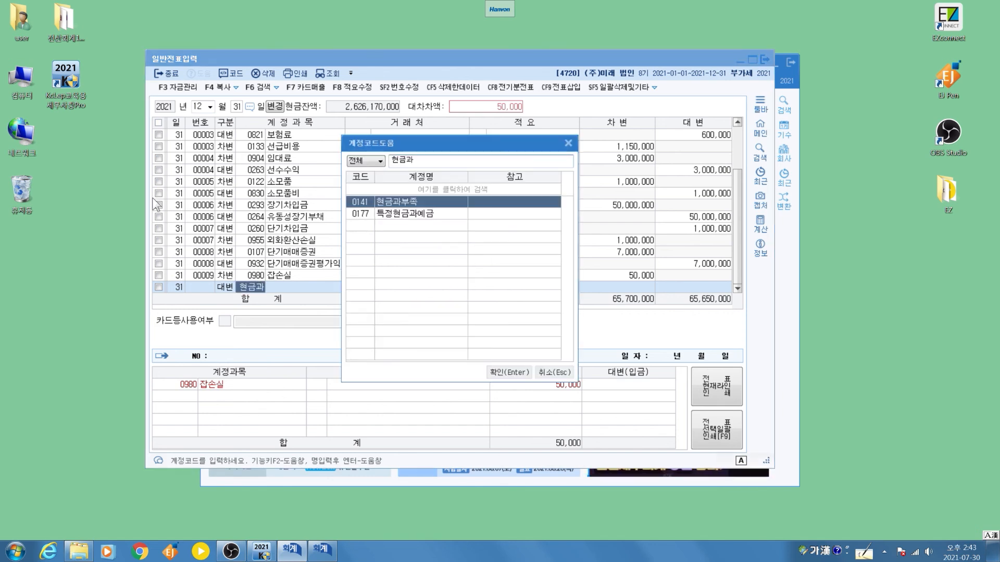
{"action": "key", "text": "Return"}
{"action": "key", "text": "Return"}
{"action": "key", "text": "Return"}
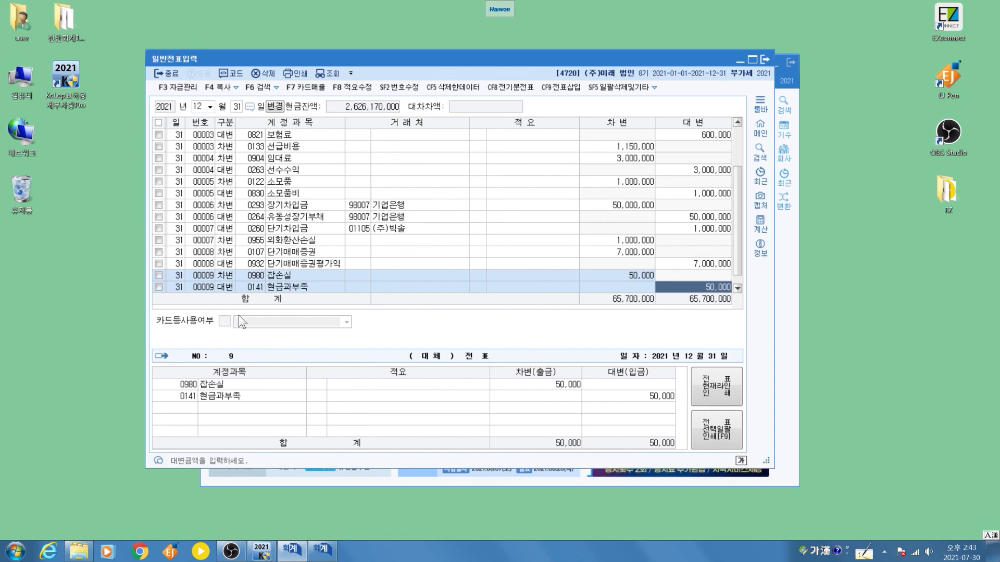
Enlarge the 일반전표입력 window and its entry list to fit all December 31 voucher lines.
{"action": "left_click_drag", "start_coordinate": [253, 311], "coordinate": [258, 329]}
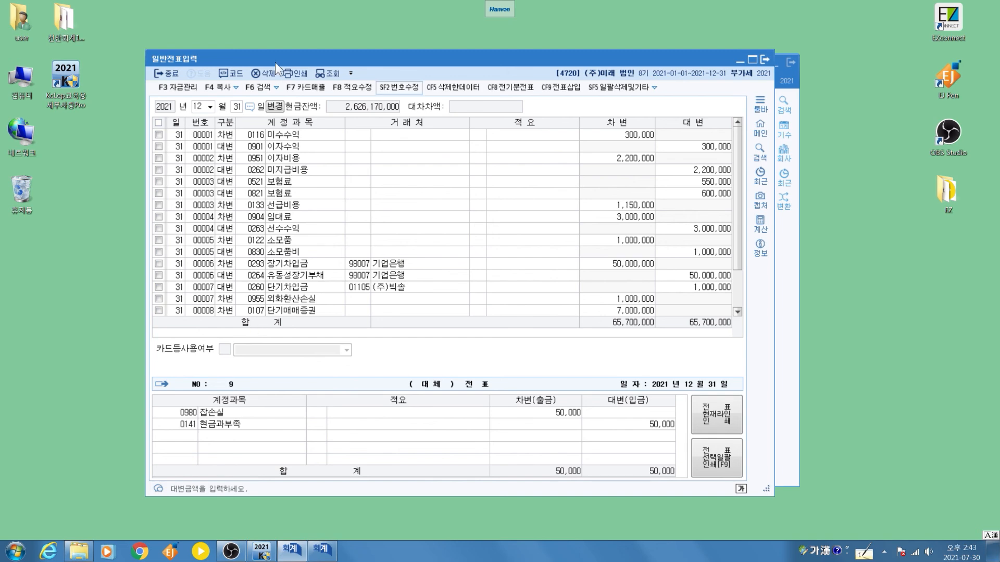
{"action": "mouse_move", "coordinate": [287, 33]}
{"action": "left_mouse_down"}
{"action": "mouse_move", "coordinate": [430, 38]}
{"action": "mouse_move", "coordinate": [287, 18]}
{"action": "left_mouse_up"}
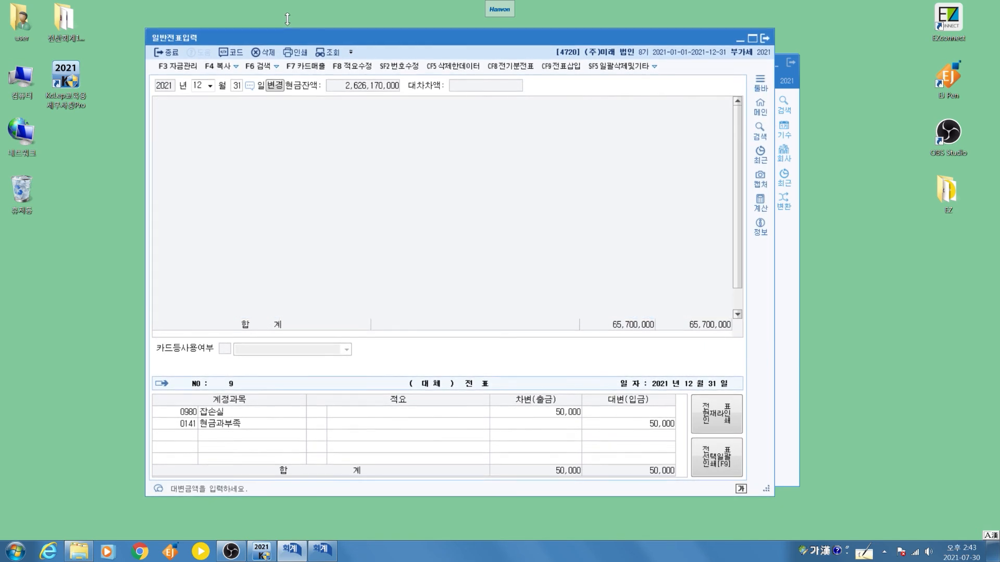
{"action": "left_click_drag", "start_coordinate": [258, 329], "coordinate": [257, 334]}
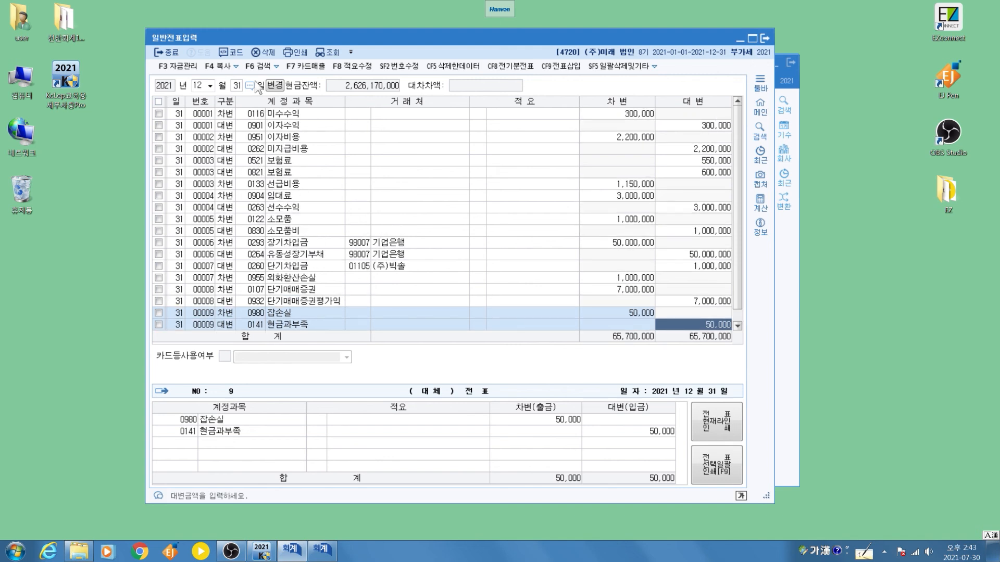
Review the December 31 voucher lines from the first entry downward, checking accounts, counterparties and debit and credit amounts.
{"action": "key", "text": "ctrl+Home"}
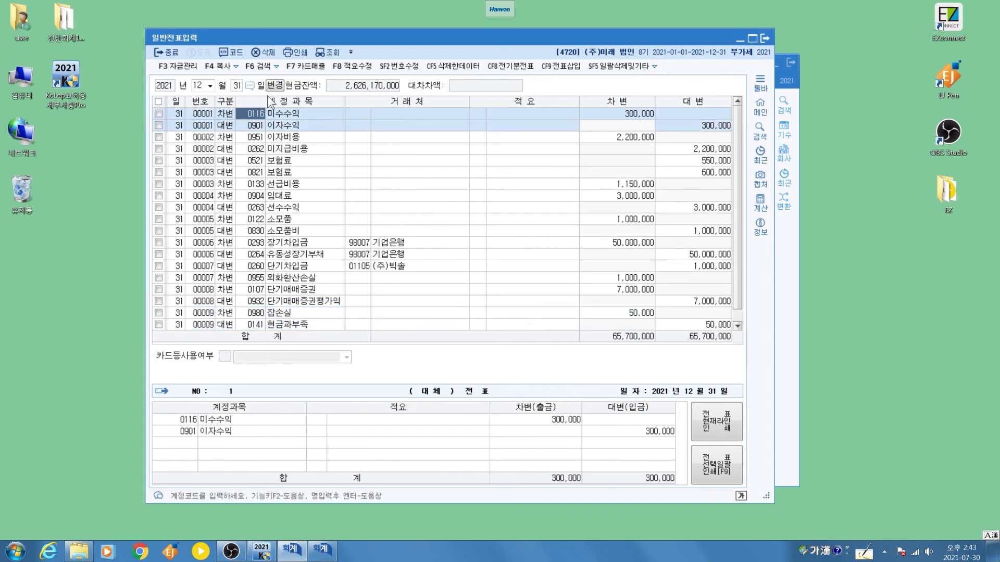
{"action": "left_click", "coordinate": [402, 148]}
{"action": "key", "text": "Down"}
{"action": "key", "text": "Down"}
{"action": "key", "text": "Down"}
{"action": "key", "text": "Down"}
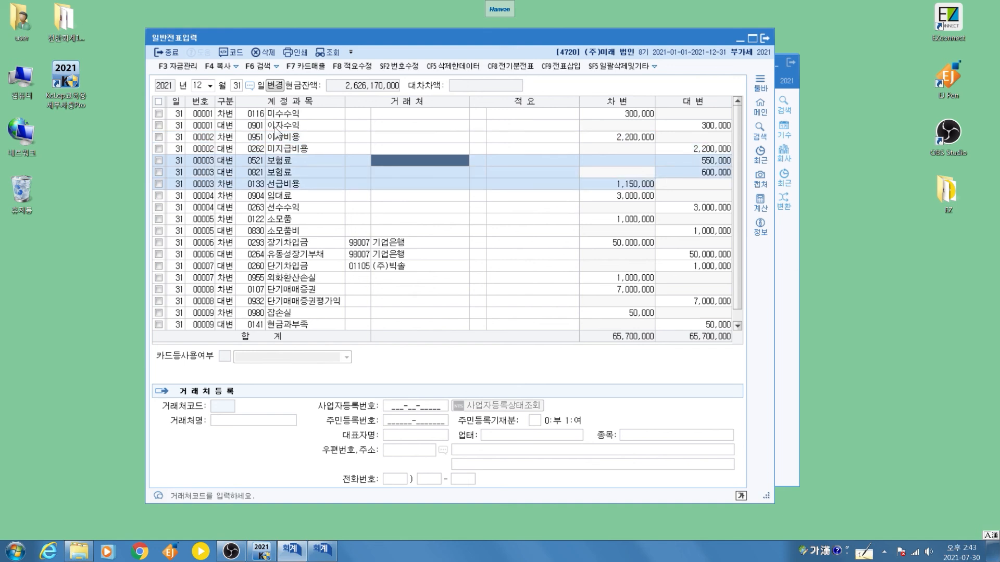
{"action": "left_click", "coordinate": [691, 128]}
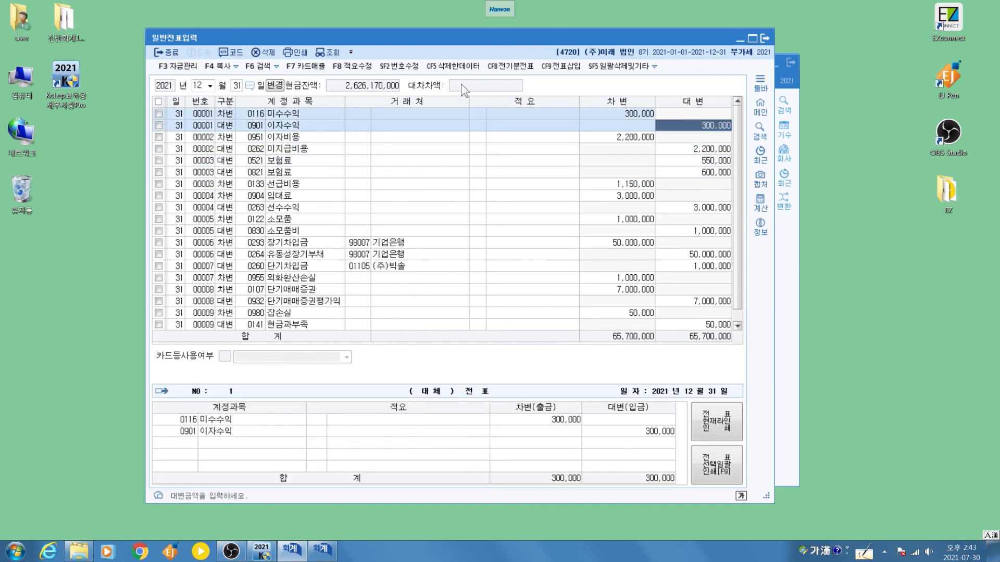
{"action": "key", "text": "Down"}
{"action": "key", "text": "Down"}
{"action": "key", "text": "Down"}
{"action": "key", "text": "Down"}
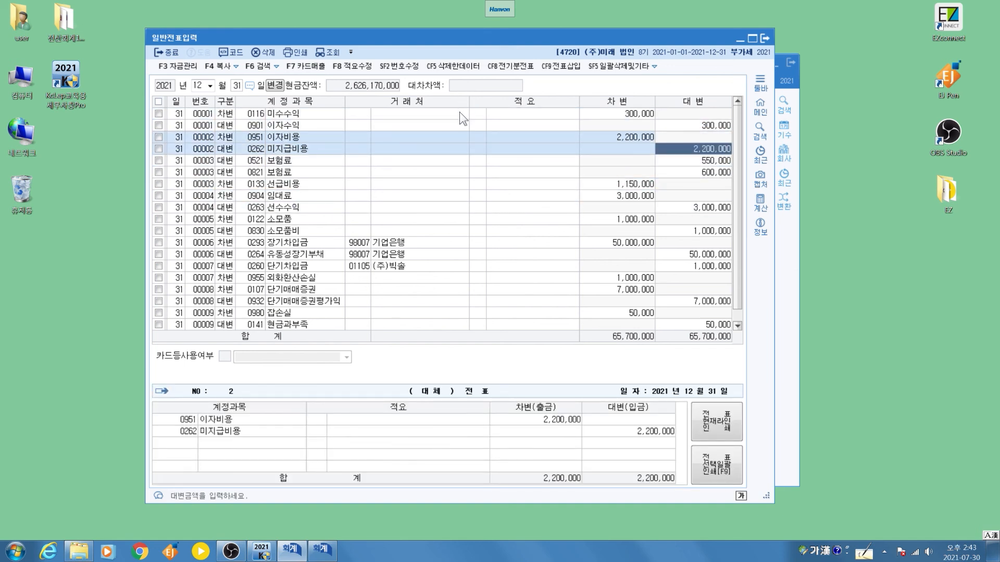
Examine December 31 vouchers 3 through 9 in order, checking each one's accounts, counterparties and debit and credit amounts.
{"action": "key", "text": "Down"}
{"action": "key", "text": "Down"}
{"action": "key", "text": "Down"}
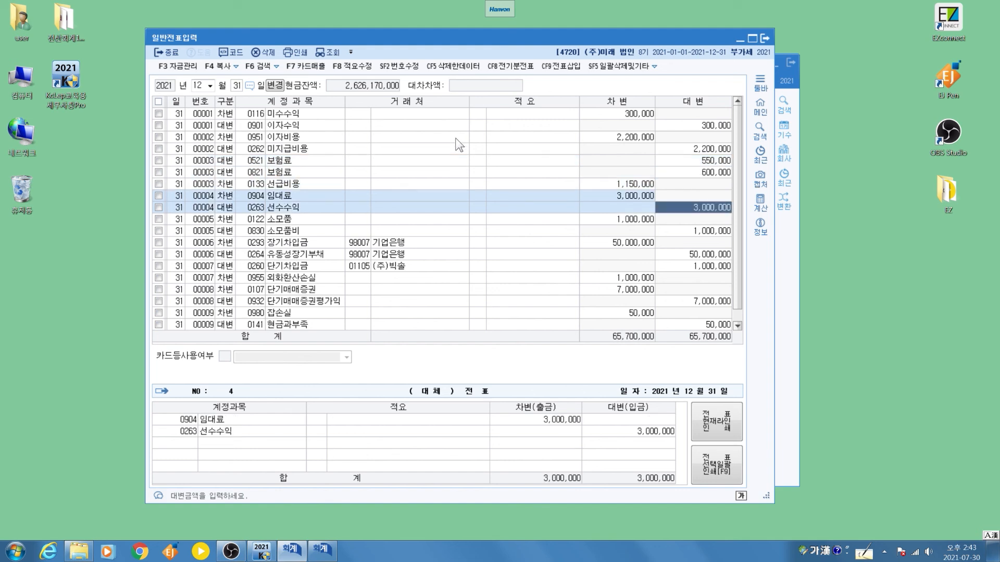
{"action": "key", "text": "Down"}
{"action": "key", "text": "Left"}
{"action": "key", "text": "Down"}
{"action": "key", "text": "Down"}
{"action": "key", "text": "Right"}
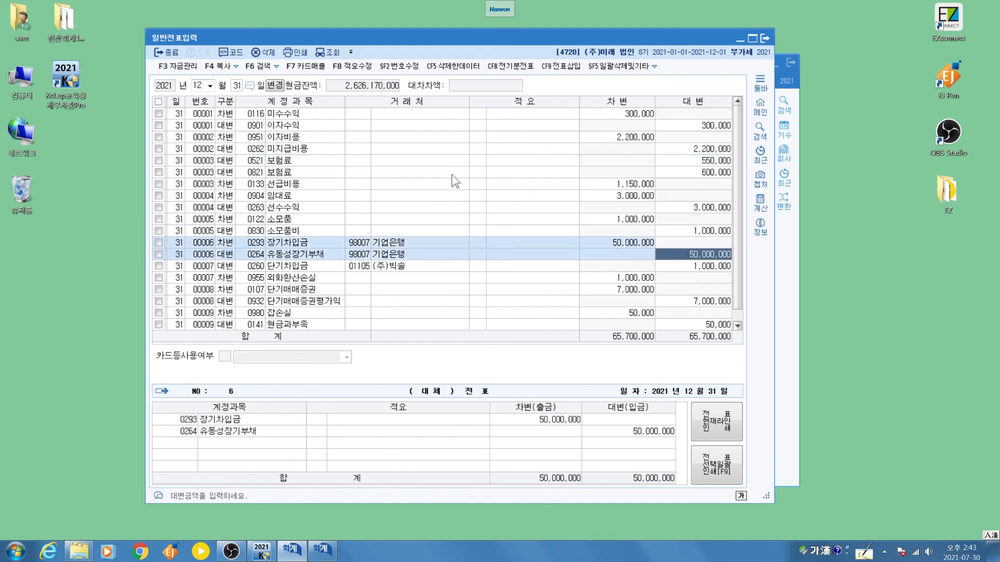
{"action": "key", "text": "Down"}
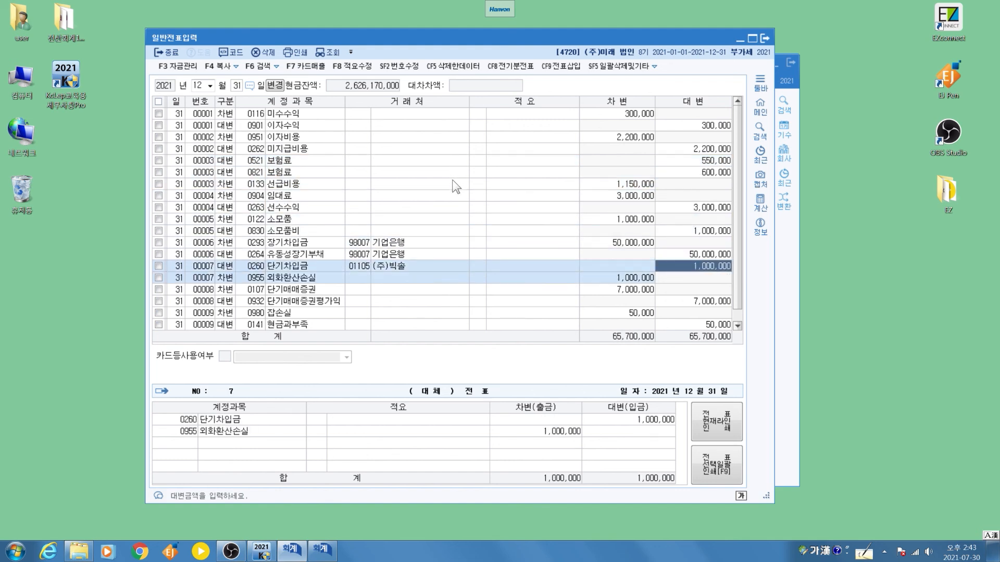
{"action": "left_click", "coordinate": [679, 301]}
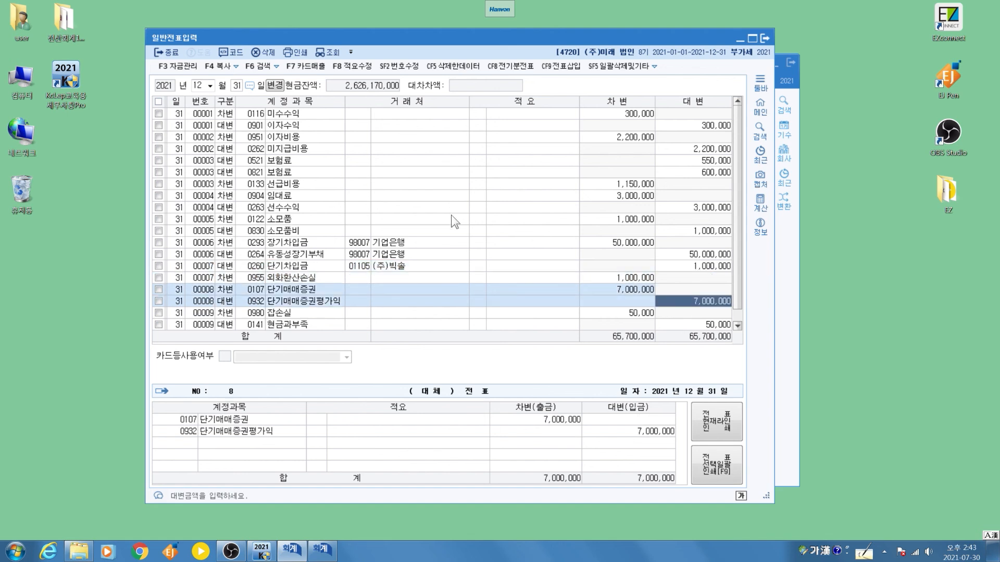
{"action": "key", "text": "Down"}
{"action": "key", "text": "Down"}
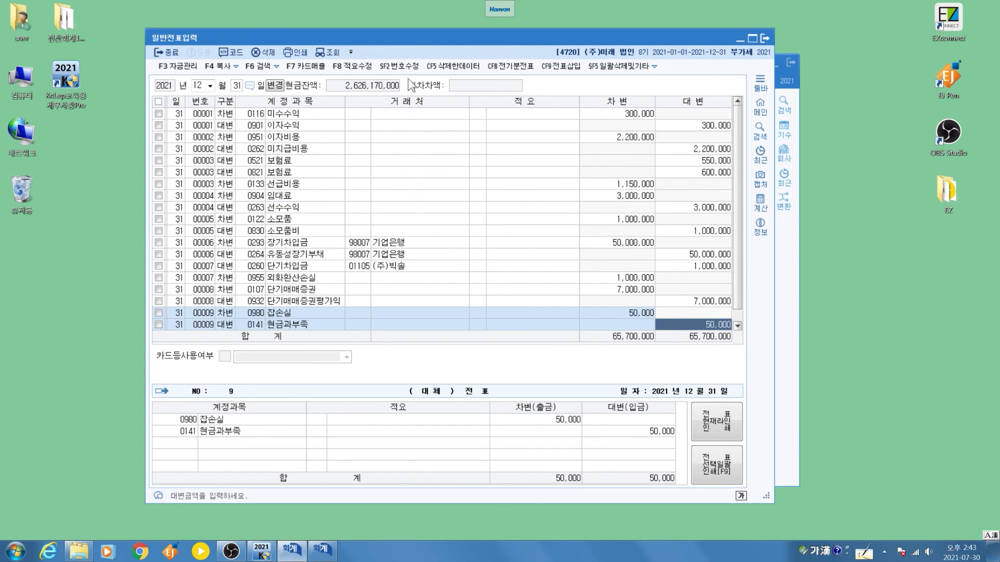
Return to the first December 31 voucher and recheck the 미수수익, 이자비용 and 보험료 adjusting entries.
{"action": "key", "text": "Page_Up"}
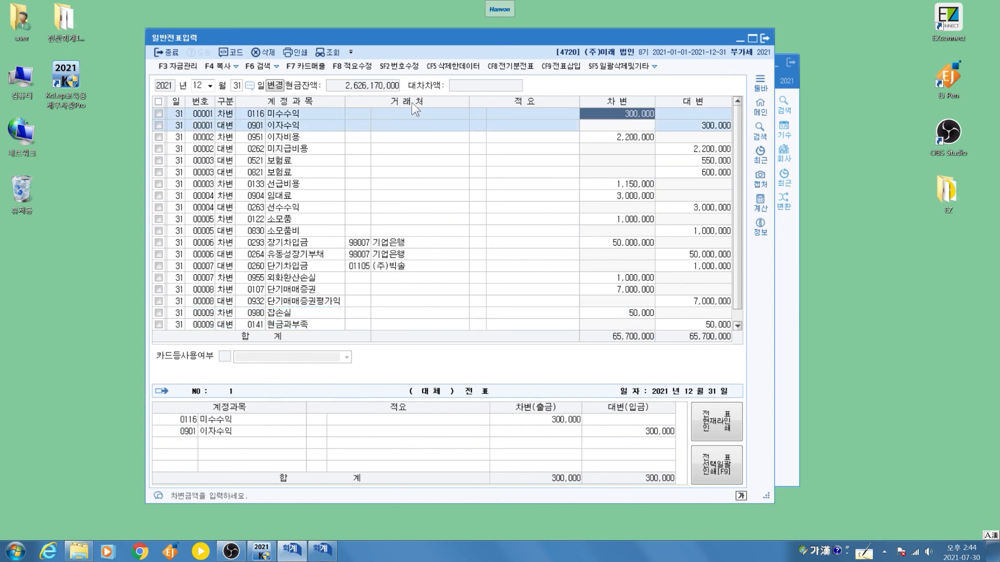
{"action": "left_click", "coordinate": [613, 141]}
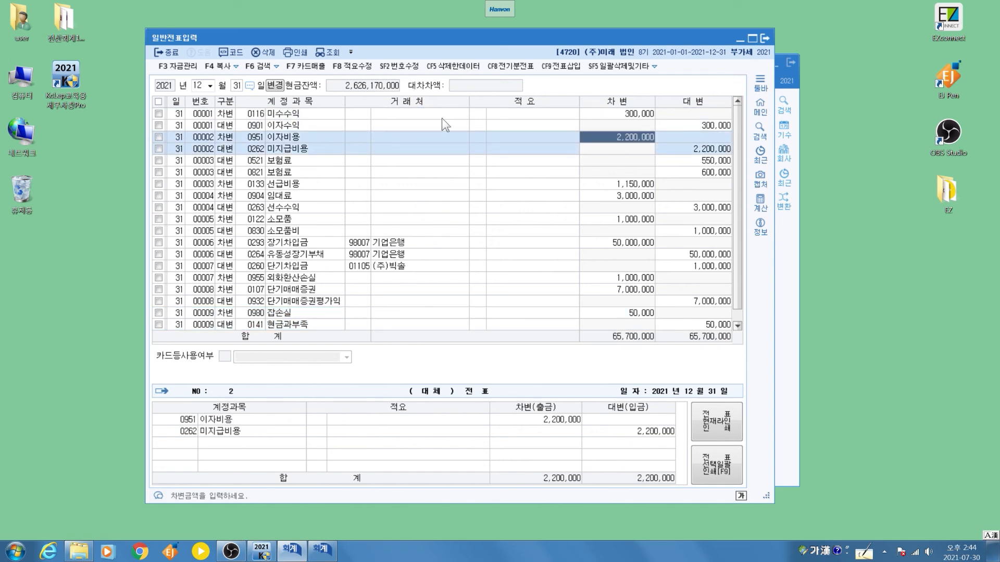
{"action": "key", "text": "Page_Down"}
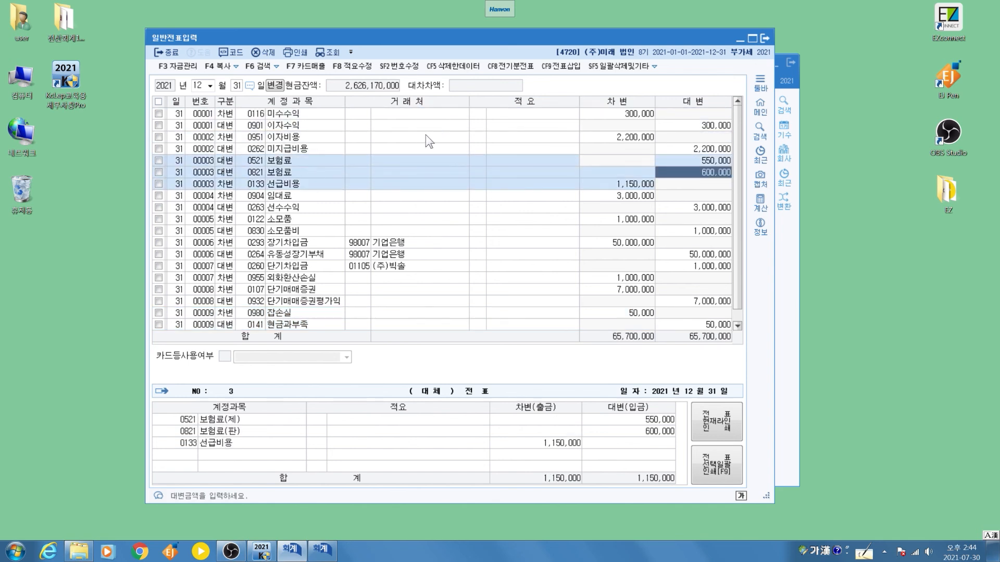